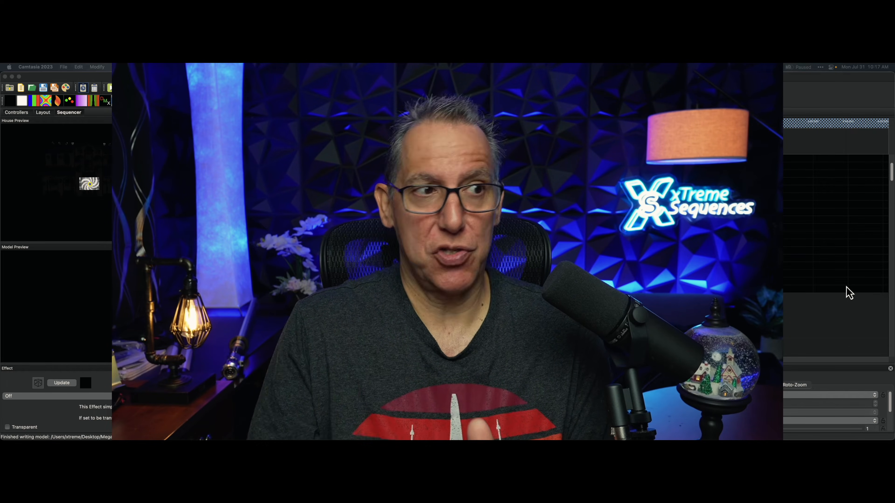
Open the show layout and inspect the Mega Tree and the matrix on the house.
left_click(43, 114)
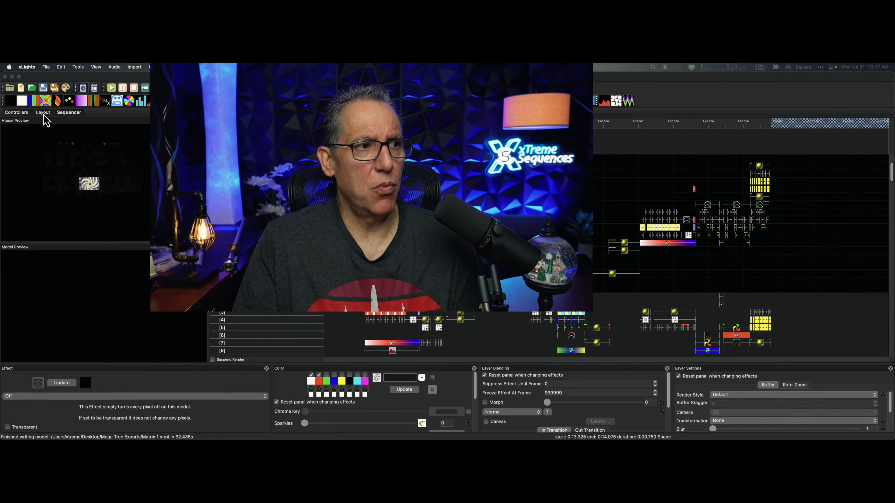
left_click(43, 114)
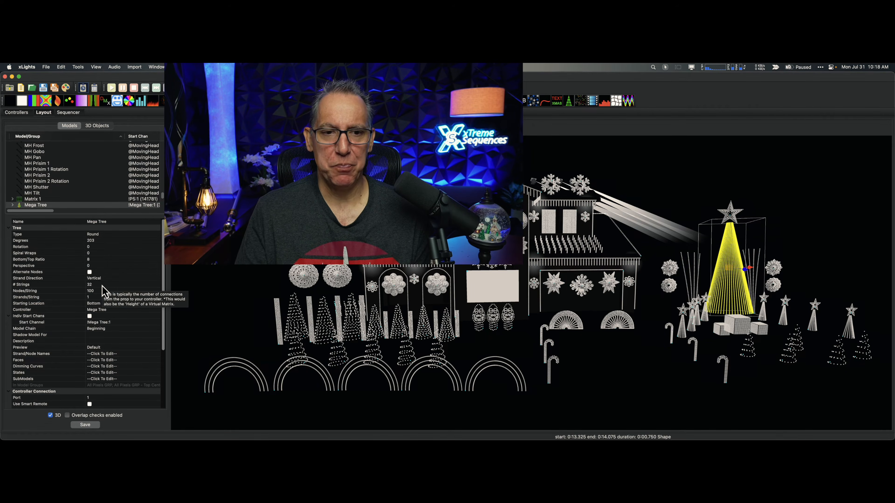
left_click(485, 290)
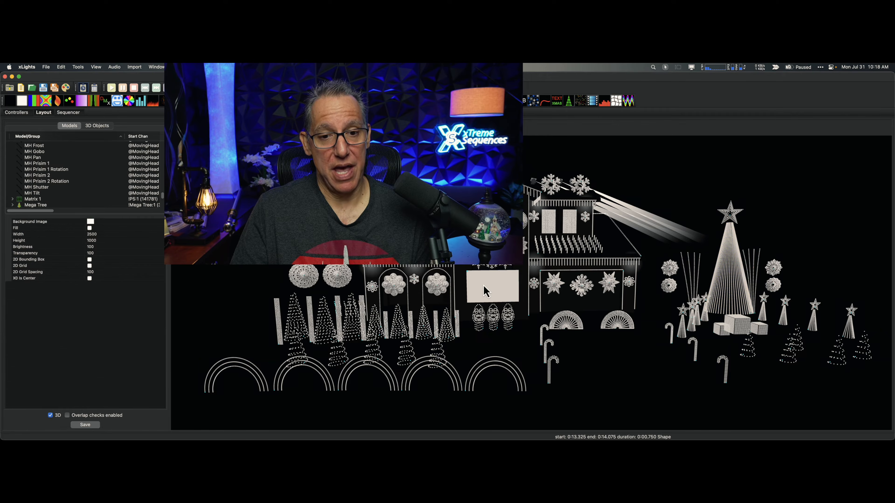
left_click(509, 290)
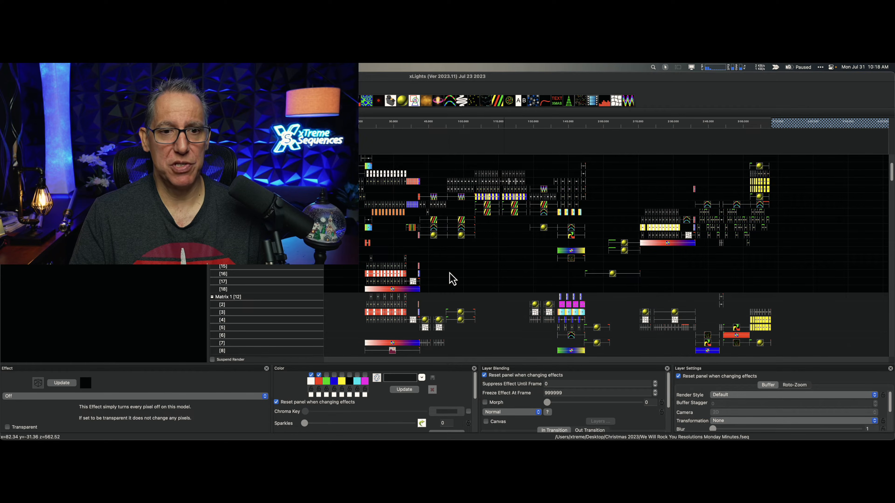
Preview two Spirals effects on the mega tree in the enlarged House Preview, restoring the normal view after each.
left_click(437, 223)
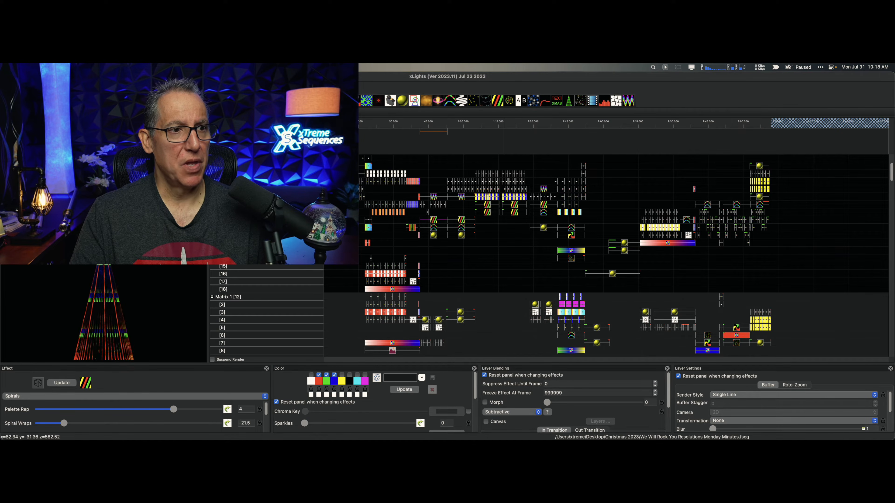
left_click(198, 121)
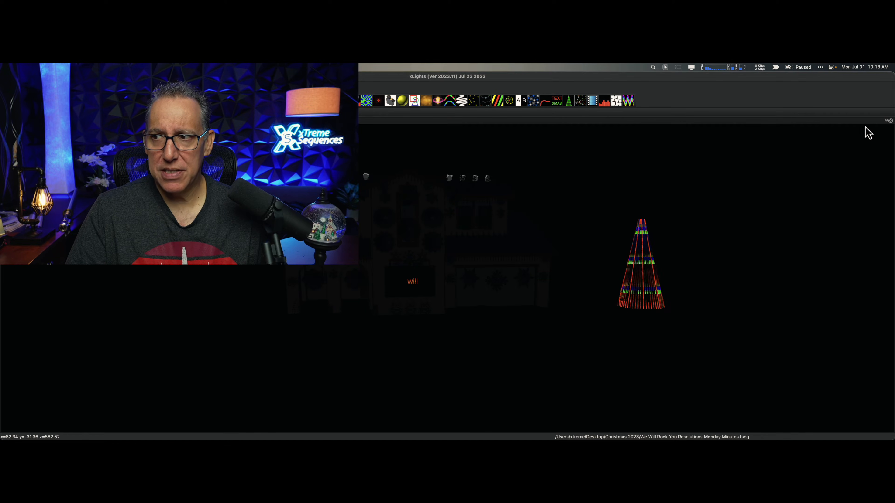
left_click(889, 121)
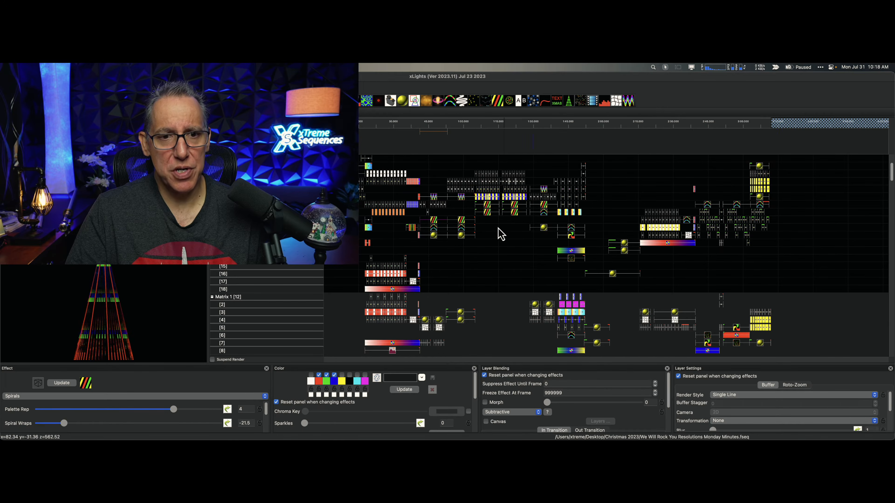
left_click(492, 208)
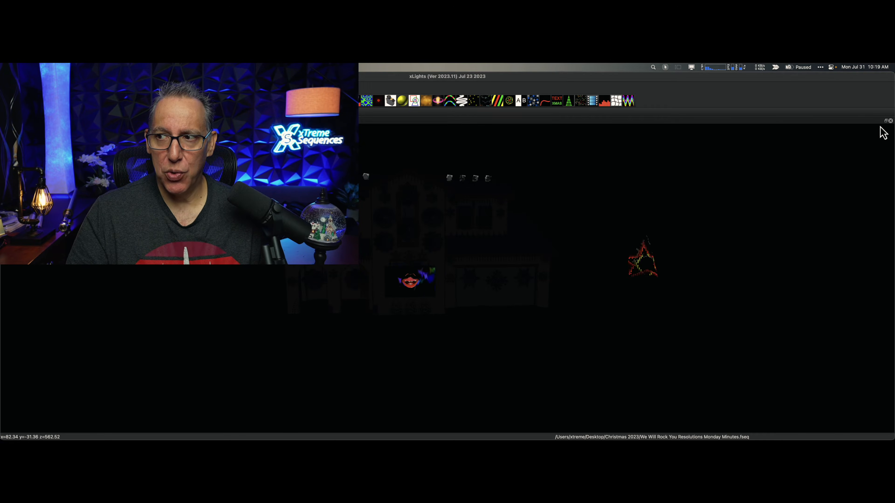
left_click(888, 121)
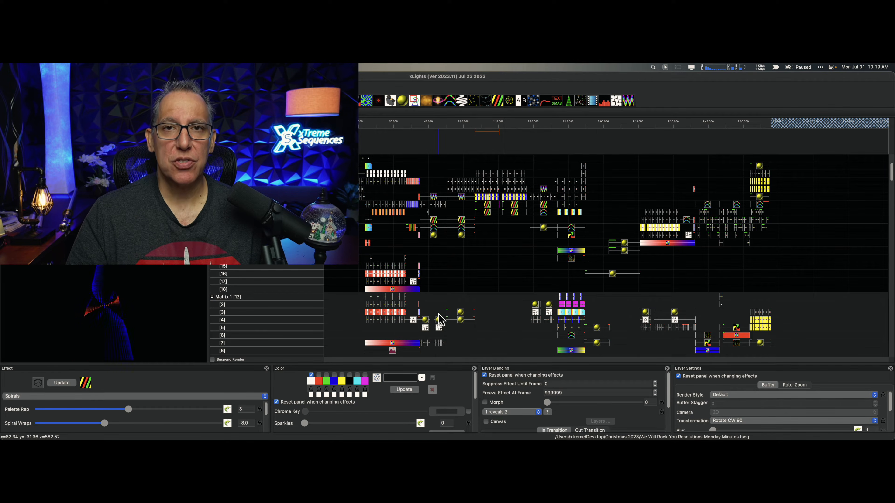
left_click(359, 173)
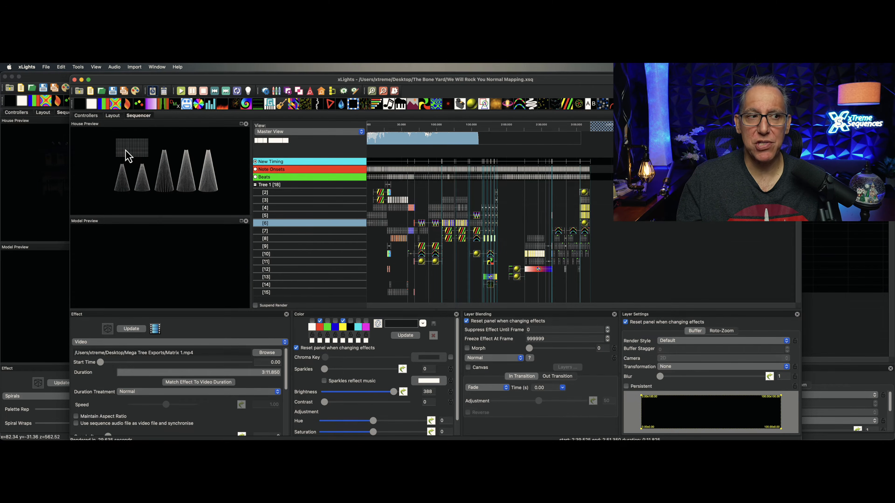
In the We Will Rock You Normal Mapping sequence window, open the layout and inspect the Matrix model's properties.
left_click(113, 115)
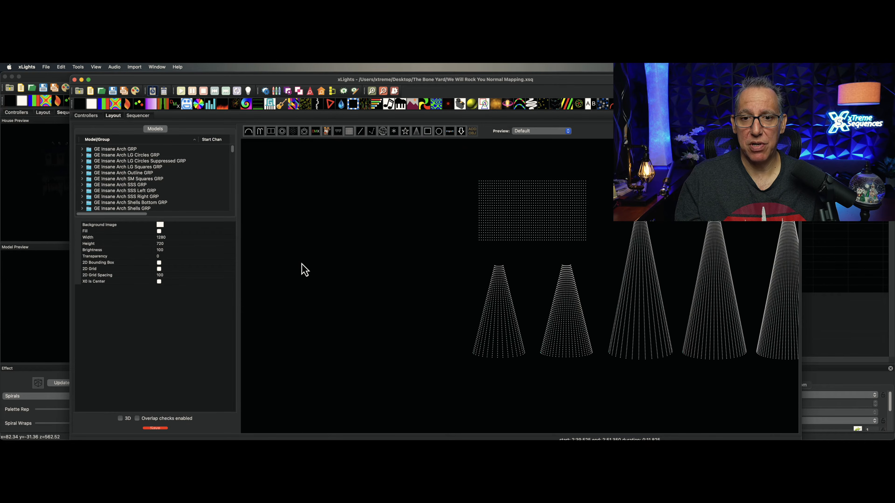
left_click(492, 224)
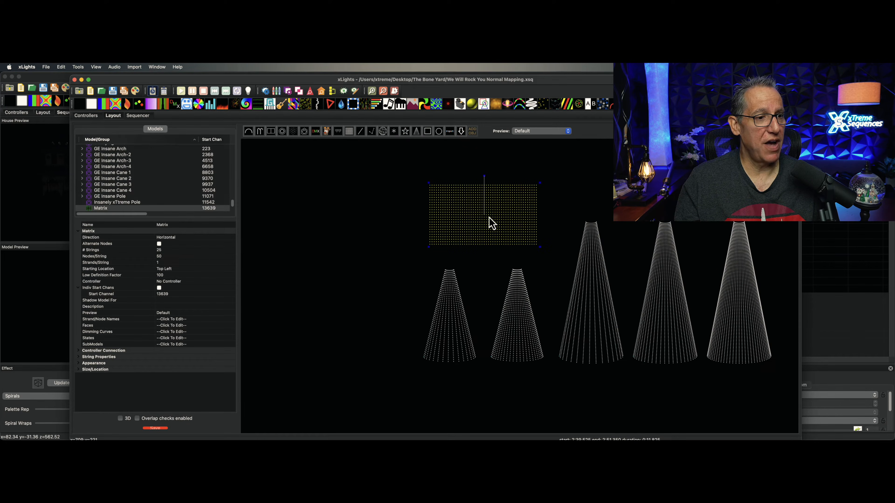
left_click(375, 313)
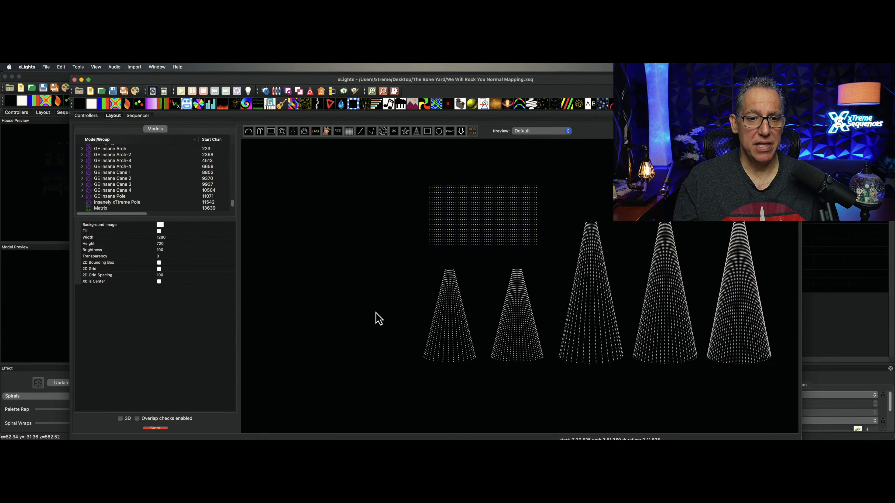
scroll(437, 335, "down", 3)
left_click_drag(566, 363, 614, 302)
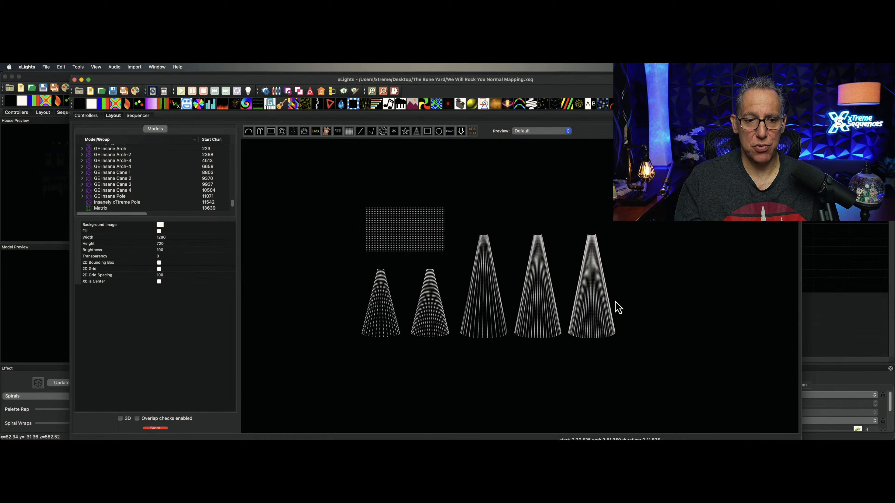
Inspect the properties of the five tree models one after another, from Tree 1 to Tree 5.
left_click(398, 321)
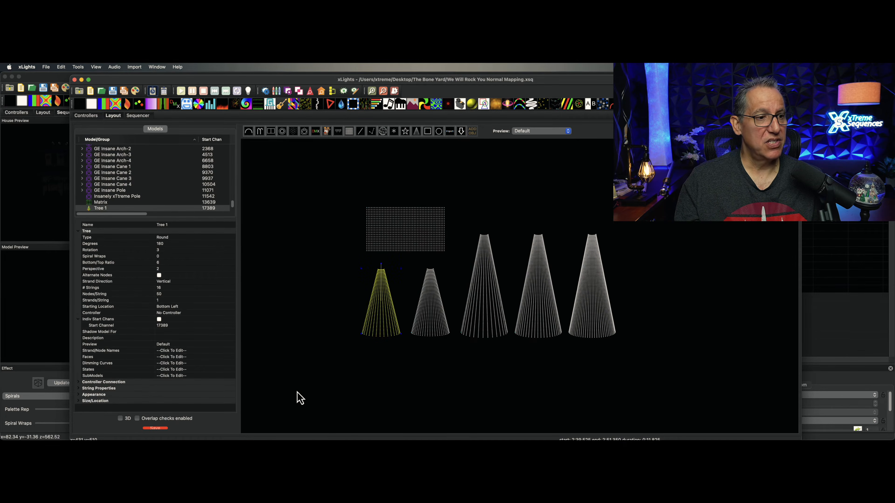
left_click(466, 376)
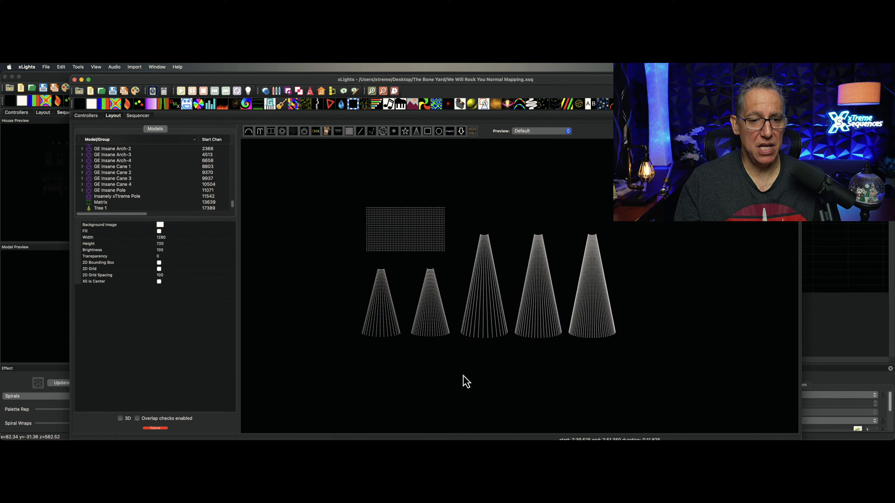
left_click(437, 312)
left_click(472, 376)
left_click(480, 333)
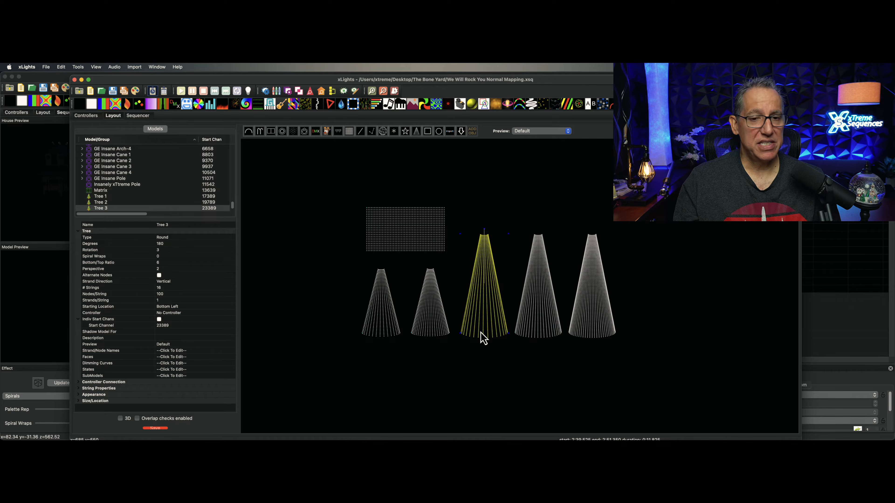
left_click(523, 356)
left_click(538, 324)
left_click(553, 356)
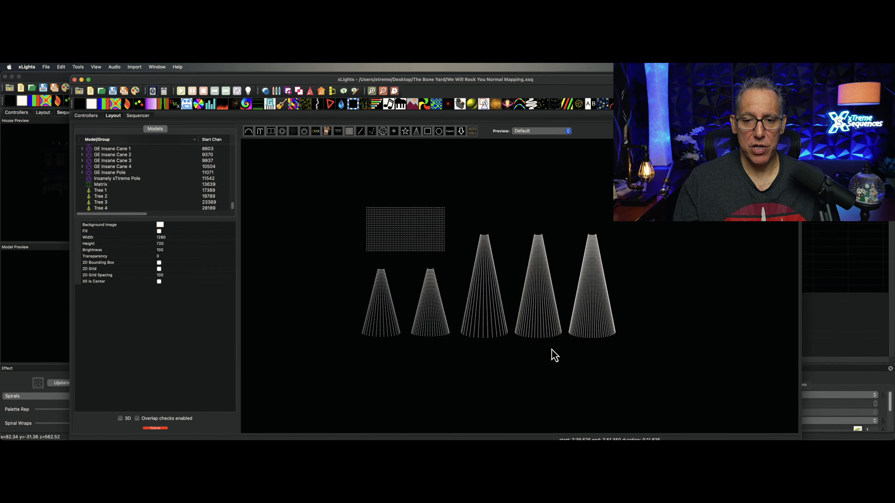
left_click(580, 326)
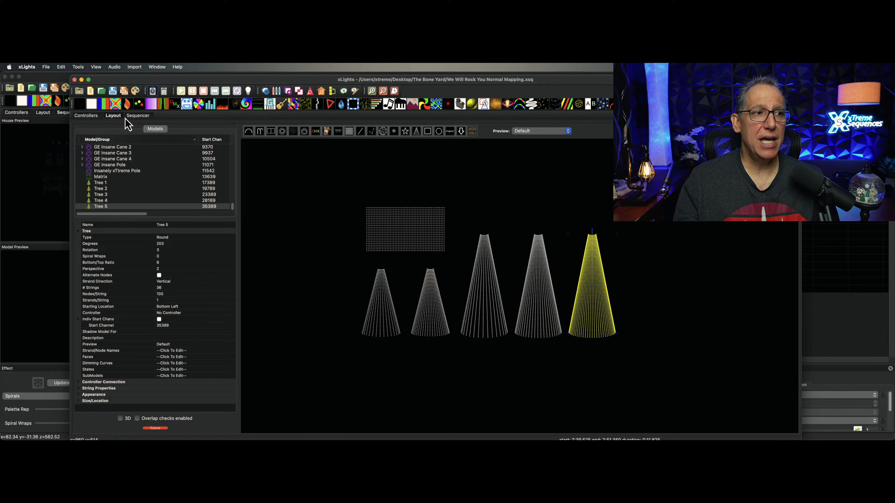
Return to the sequencer and preview the first Spirals effect on layer 2 of Tree 1 in an enlarged House Preview.
left_click(137, 116)
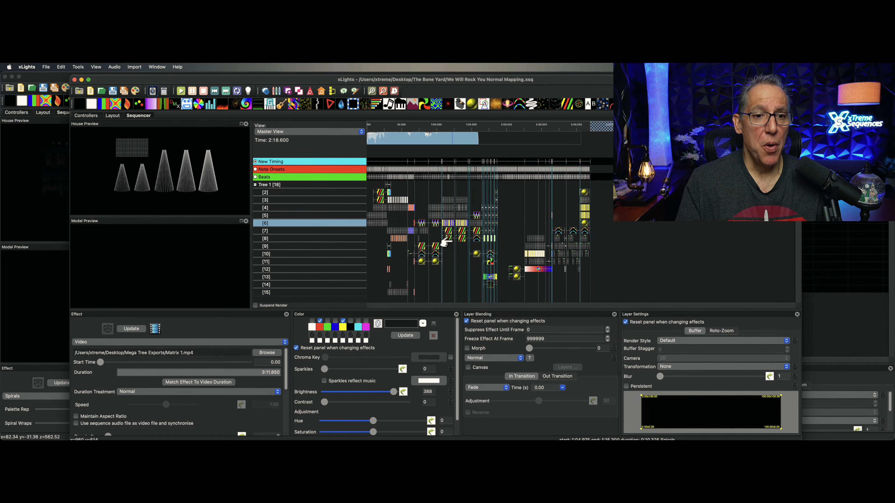
scroll(445, 242, "down", 5)
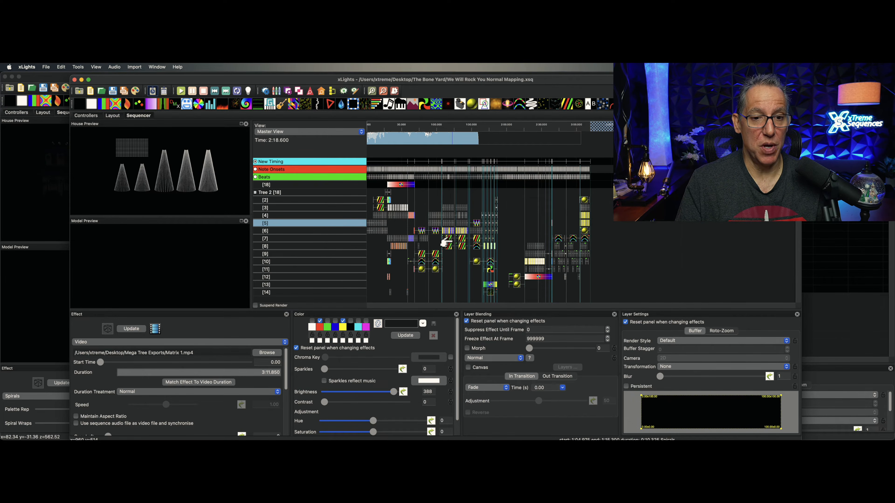
scroll(445, 245, "up", 5)
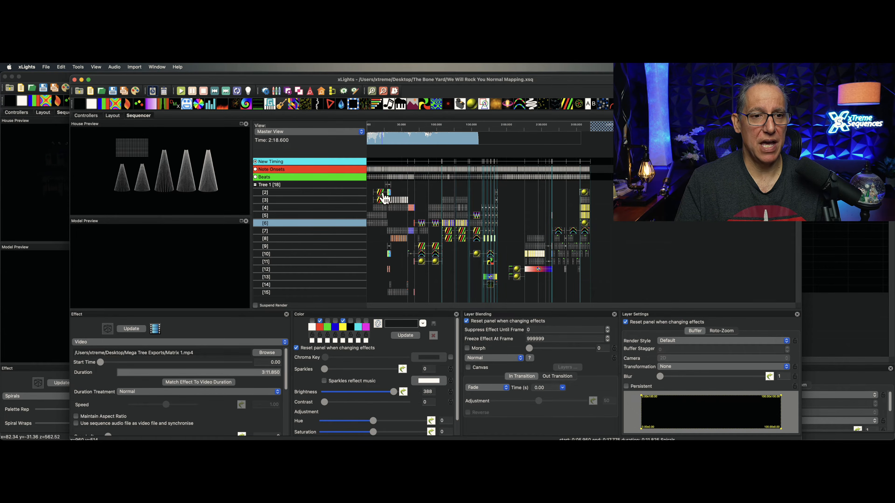
left_click(383, 195)
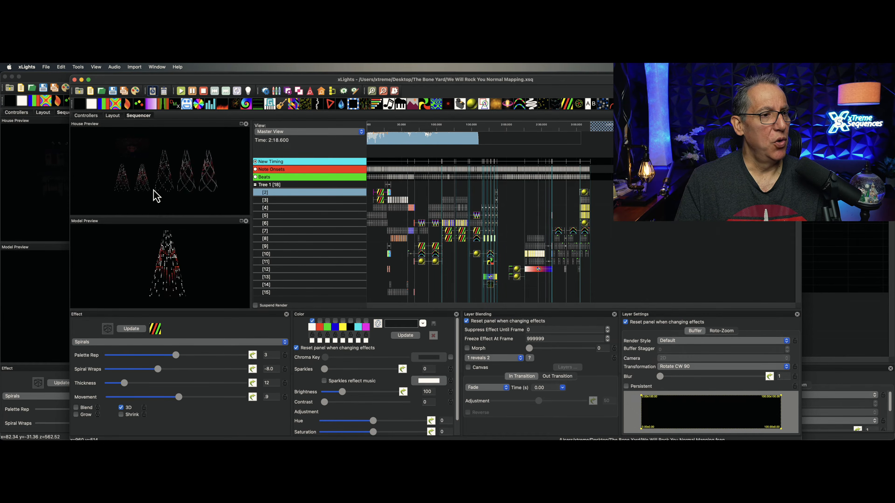
left_click(241, 124)
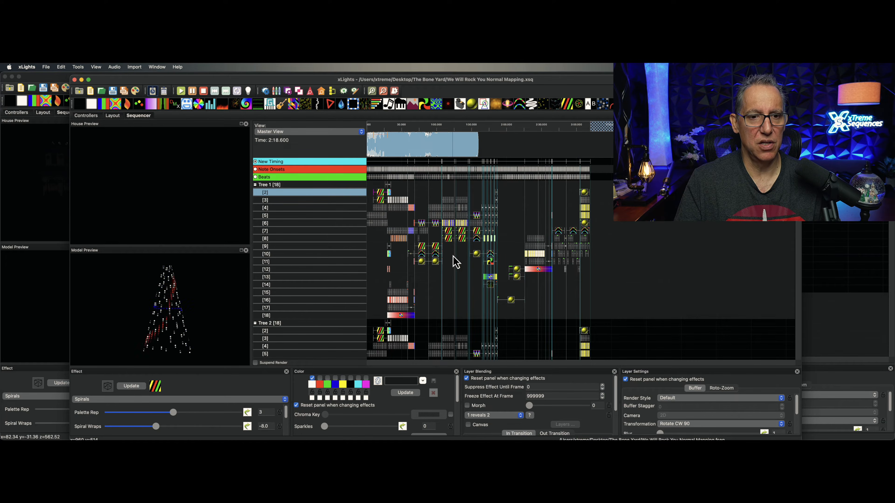
Look through the effect layers of Tree 1 to Tree 5 down to the Matrix.
scroll(454, 261, "down", 5)
scroll(458, 247, "up", 2)
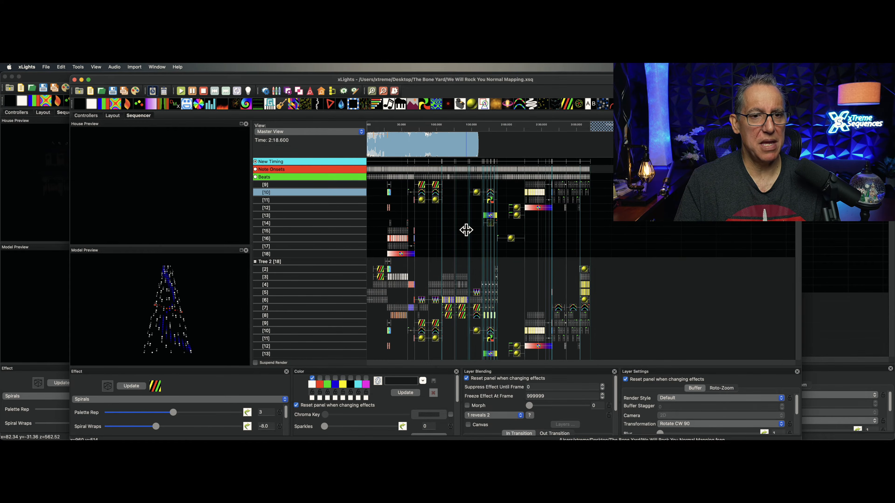
scroll(470, 237, "down", 10)
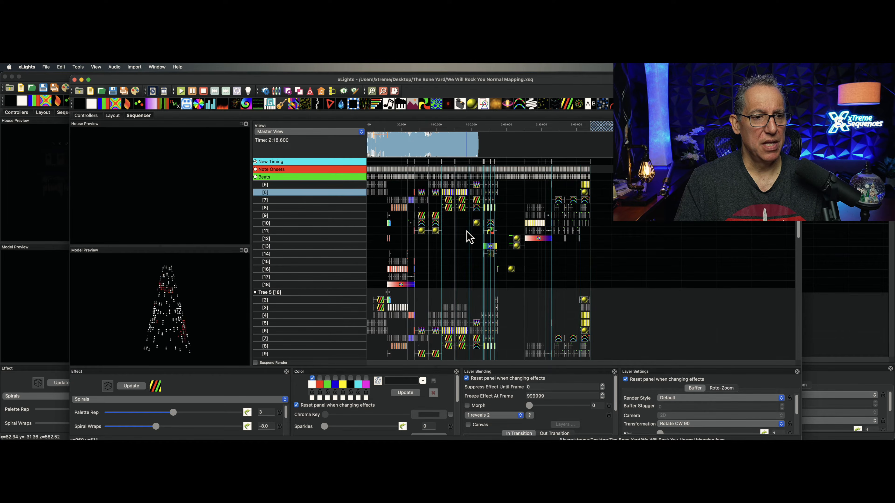
scroll(470, 237, "down", 3)
scroll(469, 237, "up", 3)
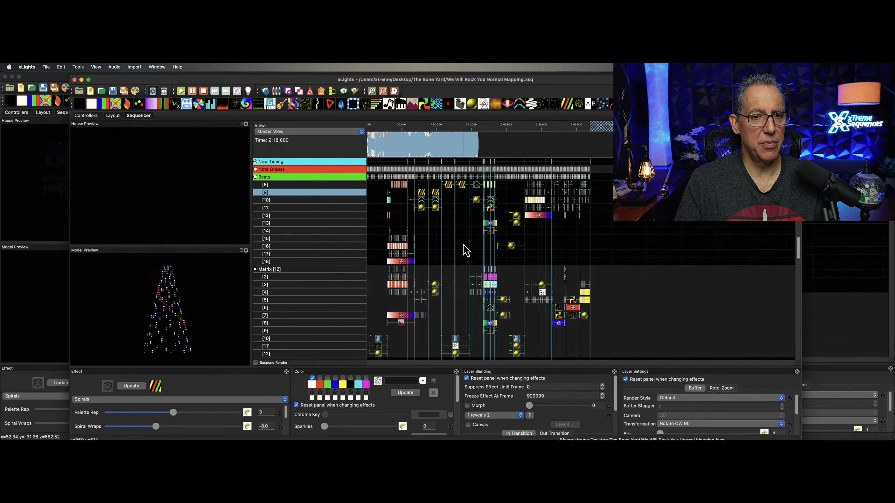
Preview the Fan effect on layer 7 of the Matrix, then play the sequence from partway through the song and stop it.
left_click(402, 316)
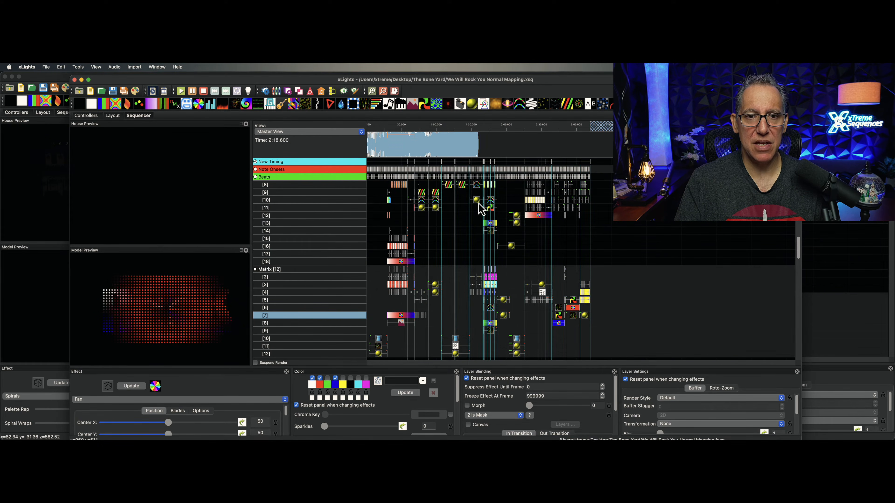
left_click(474, 130)
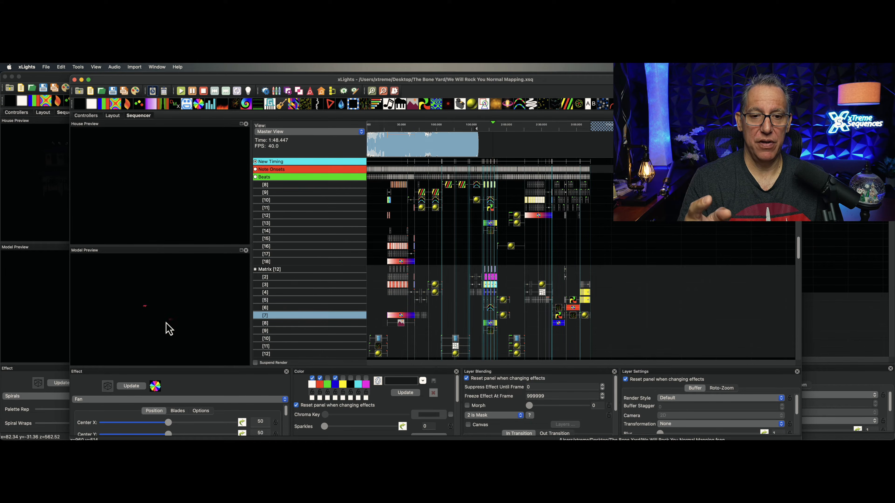
key("space")
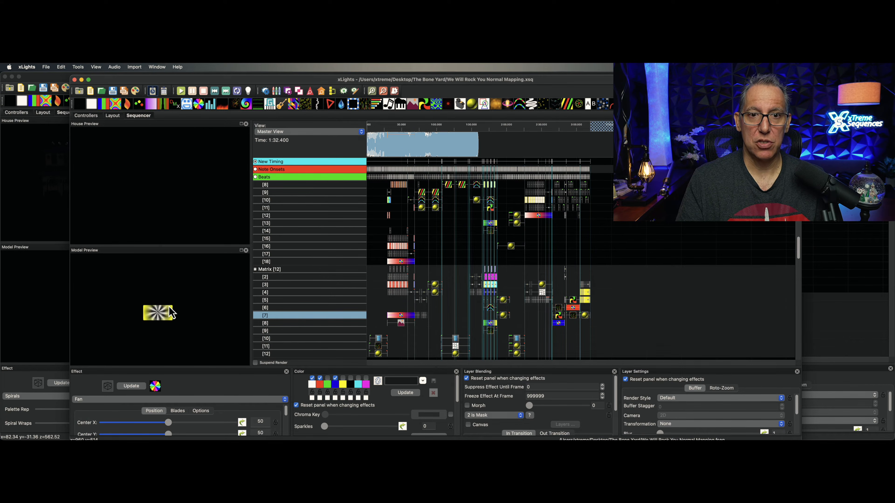
Examine the Matrix effects closely on the timeline and preview the "we" Text effect on its layer 4.
scroll(488, 154, "up", 5)
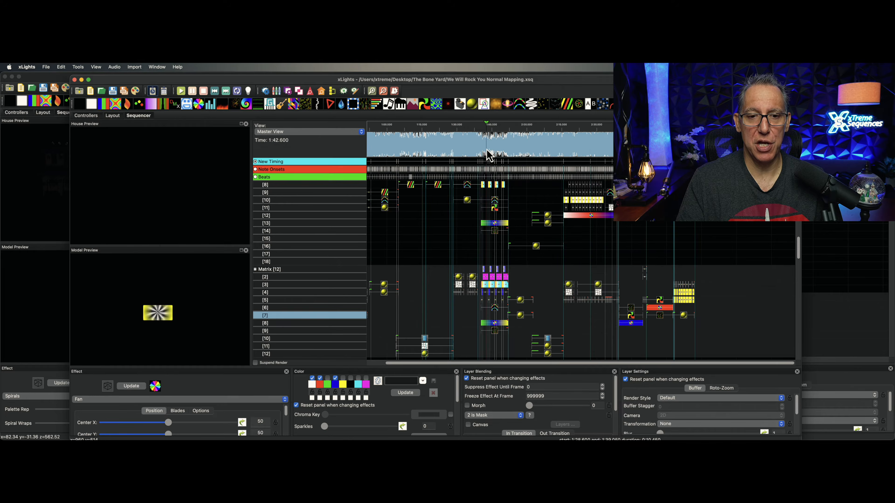
scroll(488, 154, "up", 2)
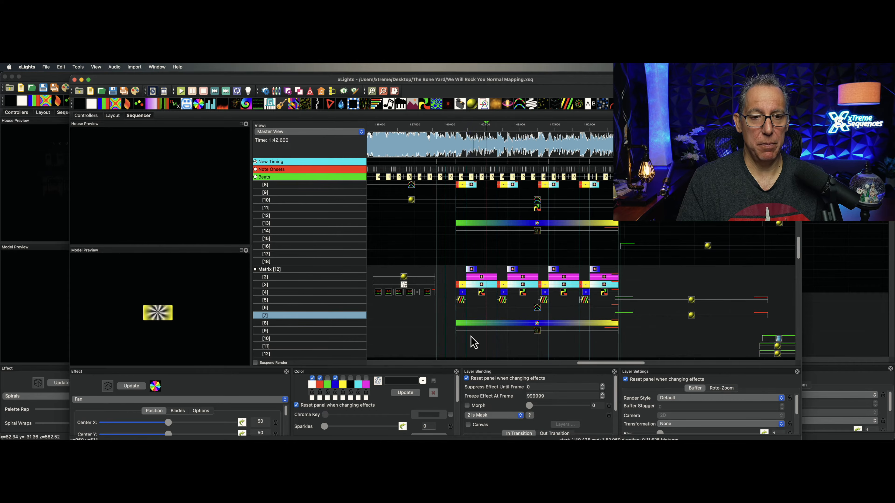
left_click_drag(575, 365, 565, 366)
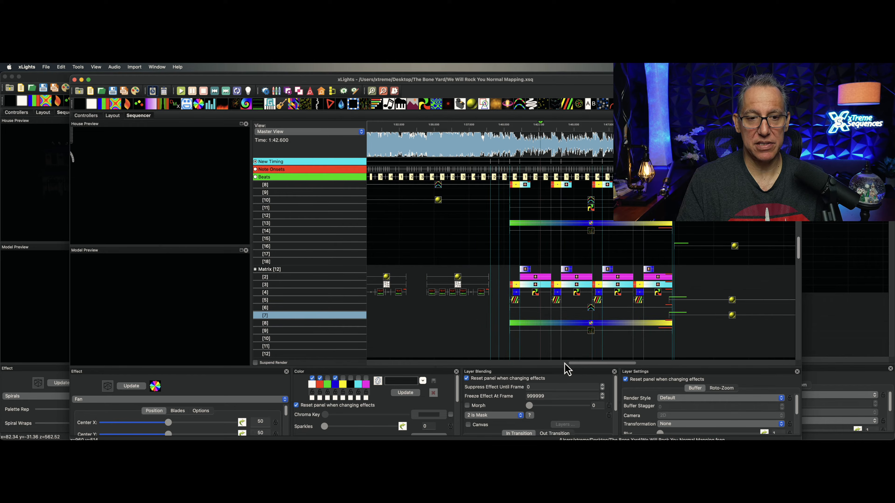
left_click(428, 293)
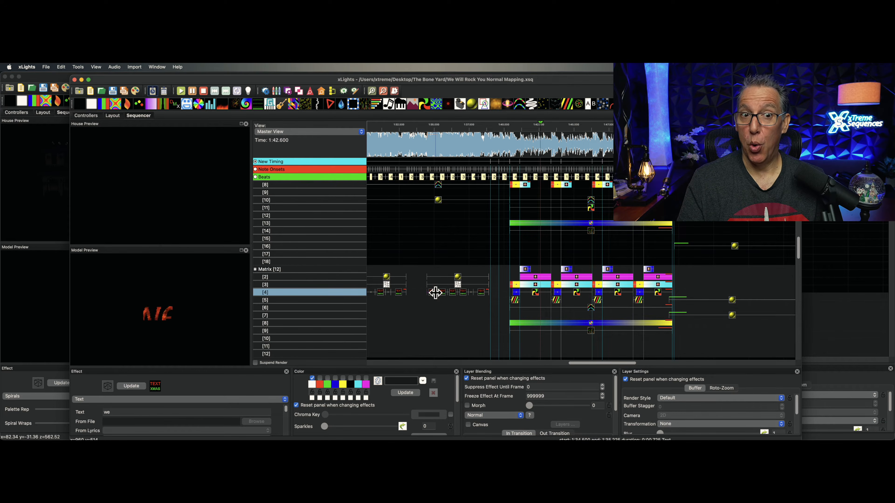
left_click(448, 289)
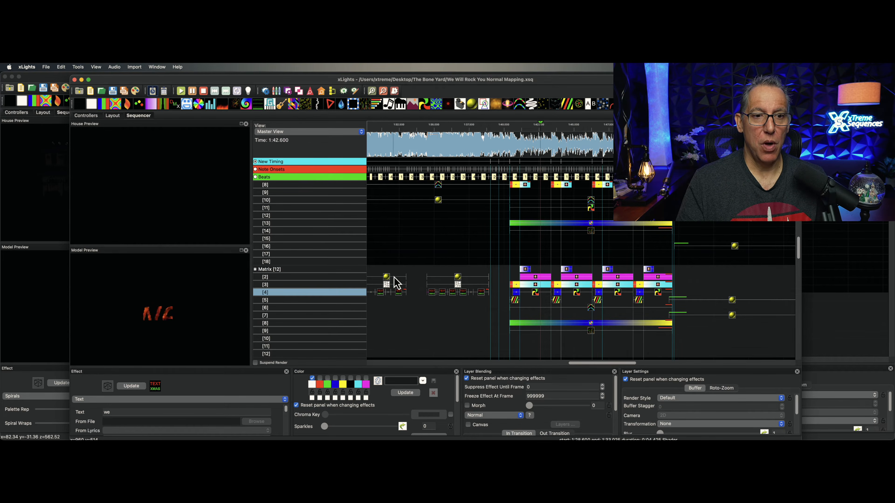
Move the We Will Rock You Normal Mapping window aside to reveal the original sequence's window.
scroll(396, 282, "up", 5)
scroll(398, 281, "down", 5)
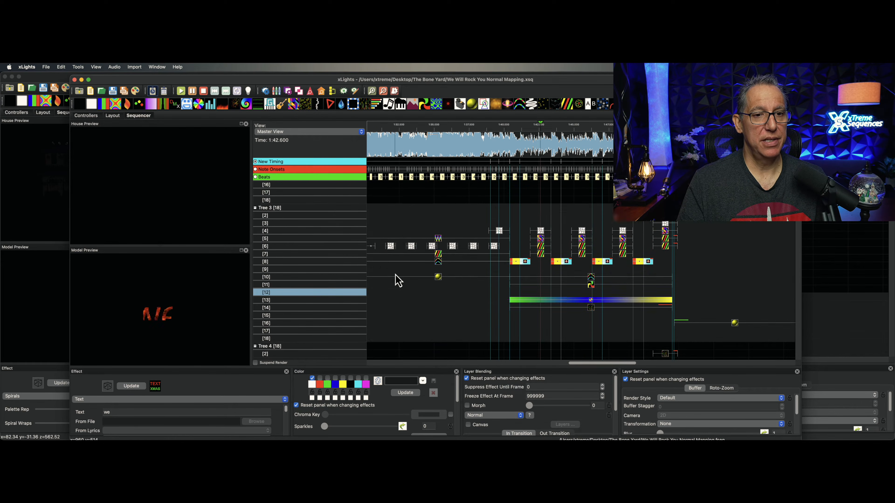
scroll(397, 281, "down", 5)
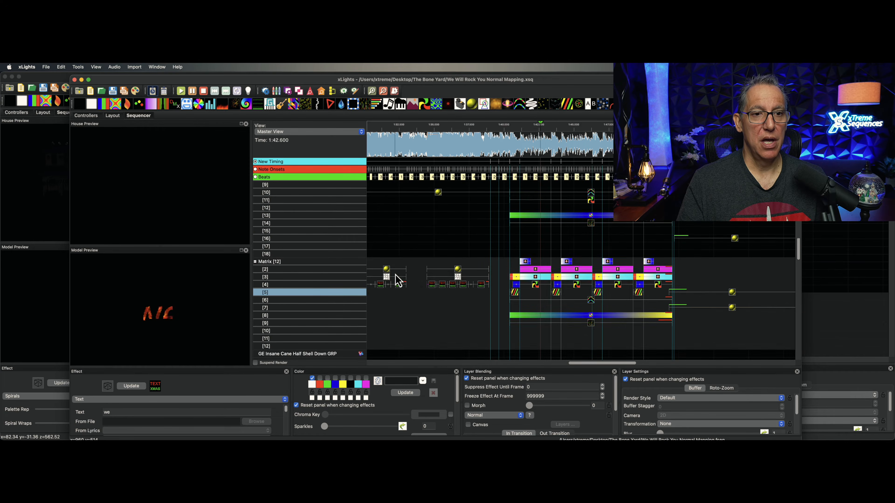
left_click_drag(255, 82, 894, 102)
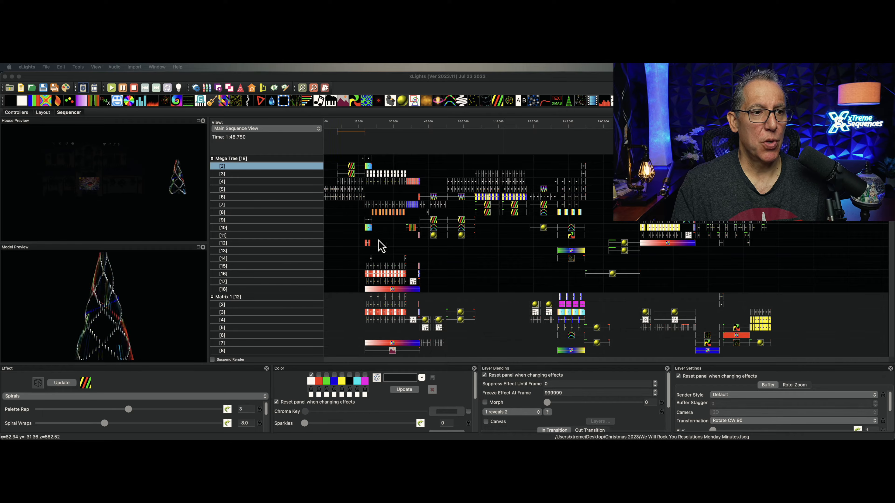
scroll(359, 247, "up", 7)
right_click(296, 237)
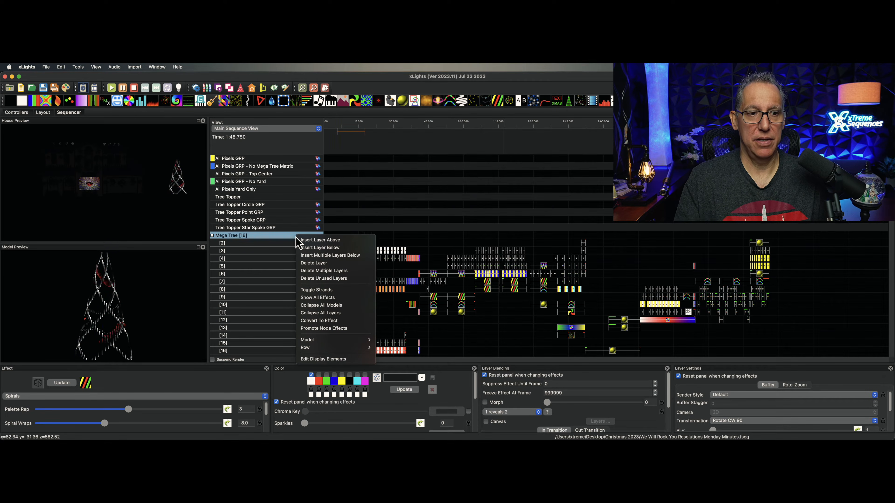
key("Escape")
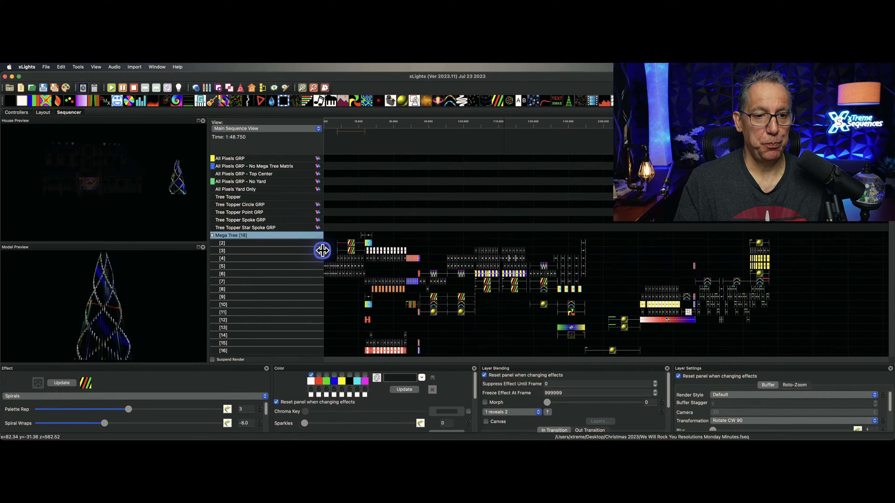
scroll(319, 249, "down", 5)
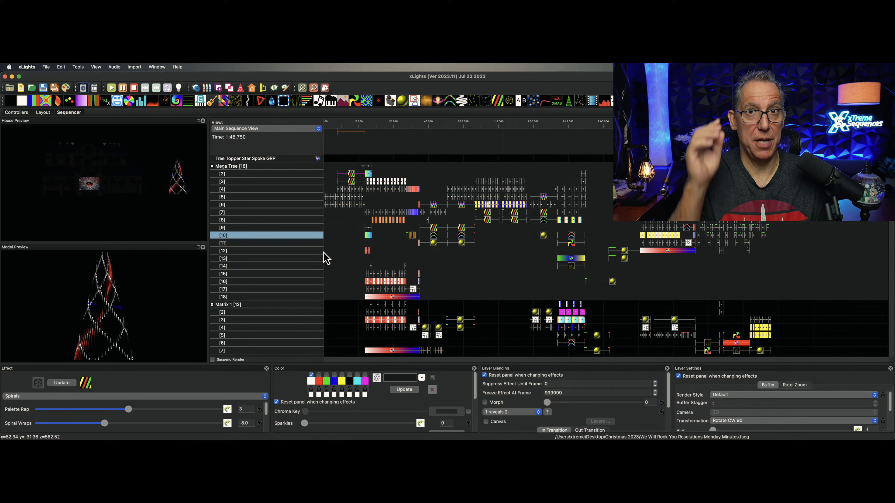
left_click(292, 227)
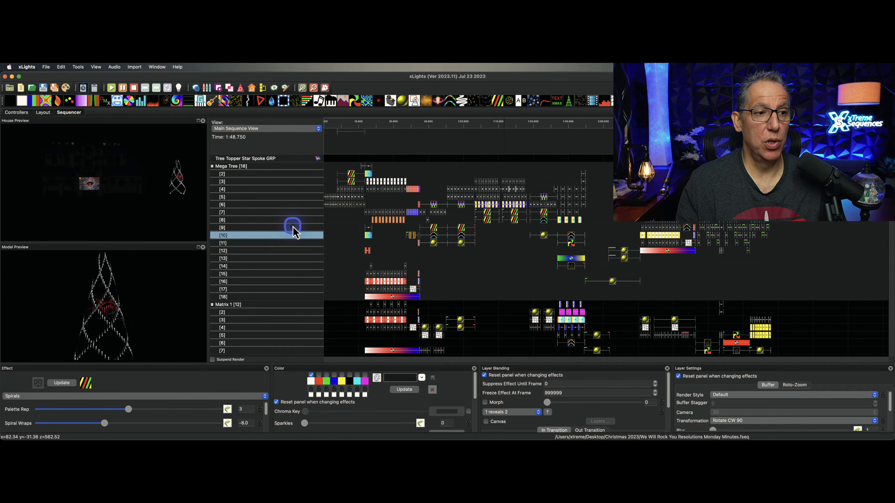
scroll(293, 227, "up", 1)
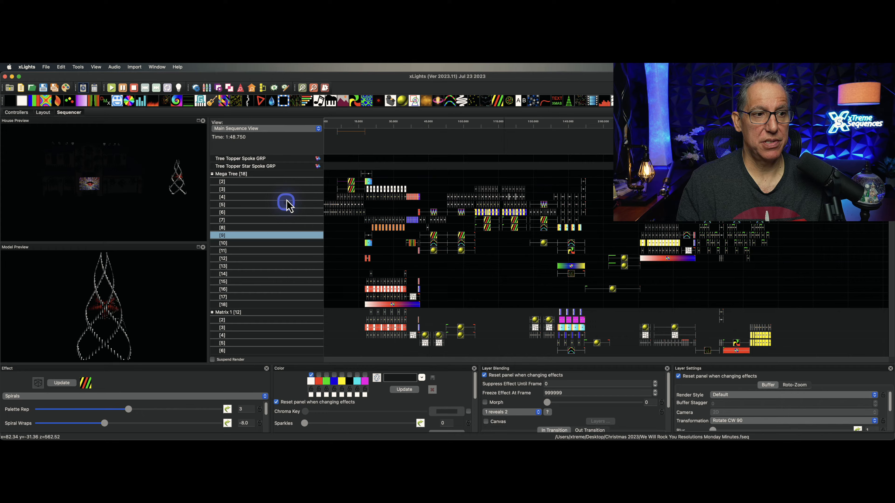
Start a model export of the Mega Tree from the original sequence.
right_click(290, 174)
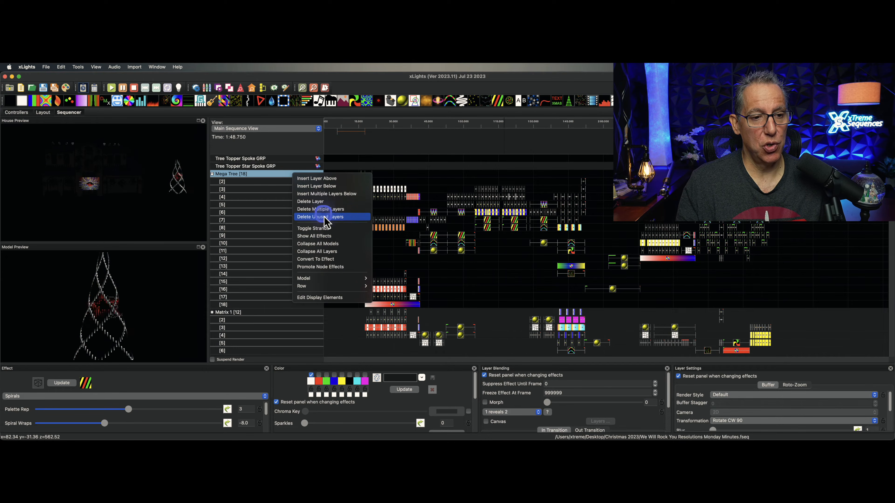
left_click(335, 274)
left_click(336, 278)
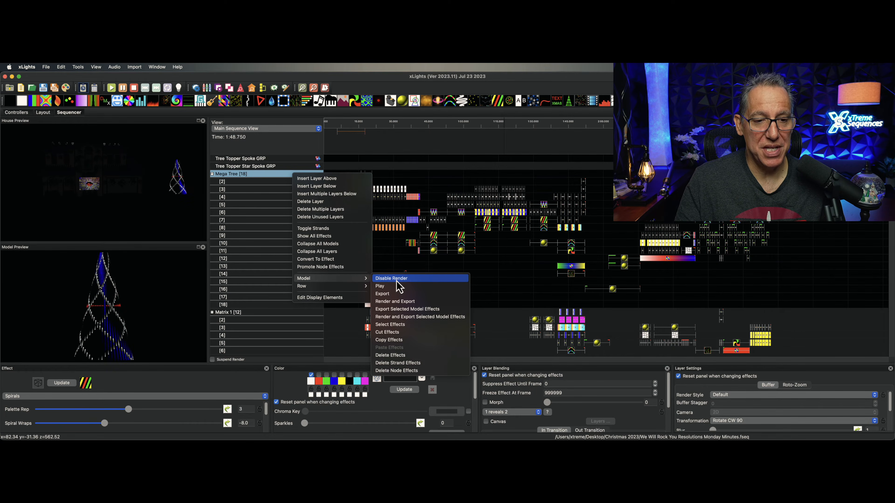
left_click(400, 301)
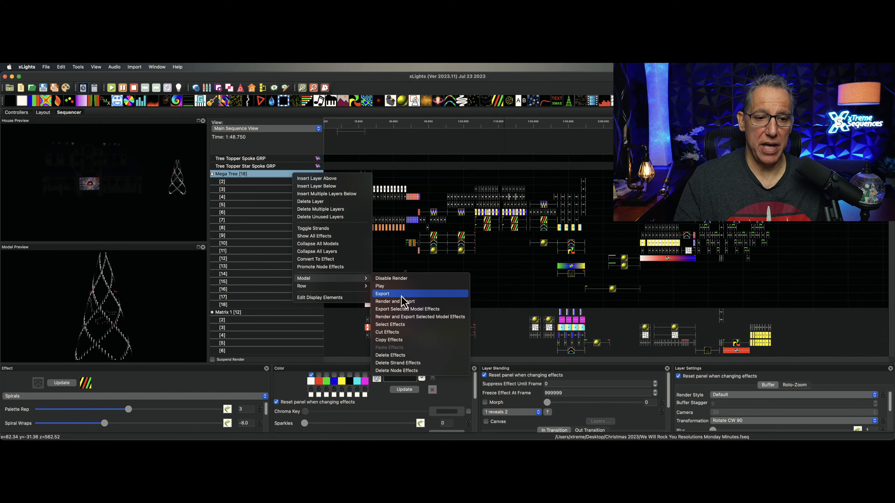
left_click(402, 295)
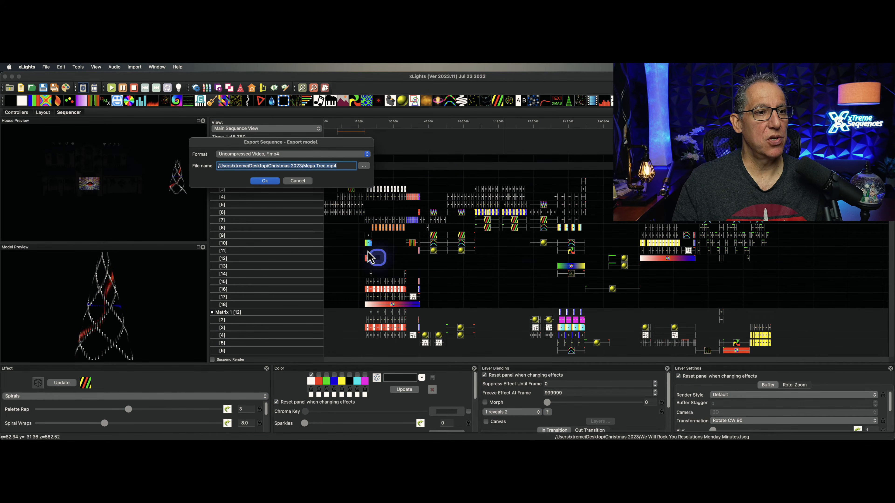
Switch the export format to Uncompressed Video, *.avi and back to Uncompressed Video, *.mp4.
left_click(292, 155)
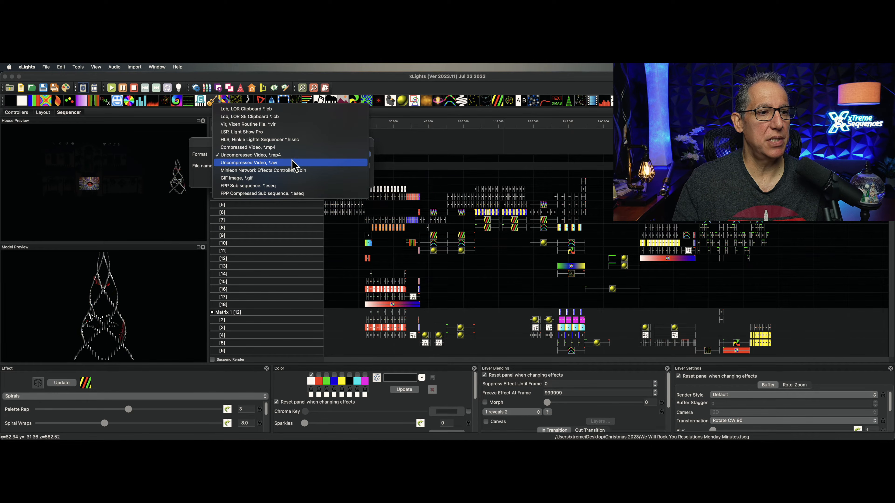
left_click(293, 163)
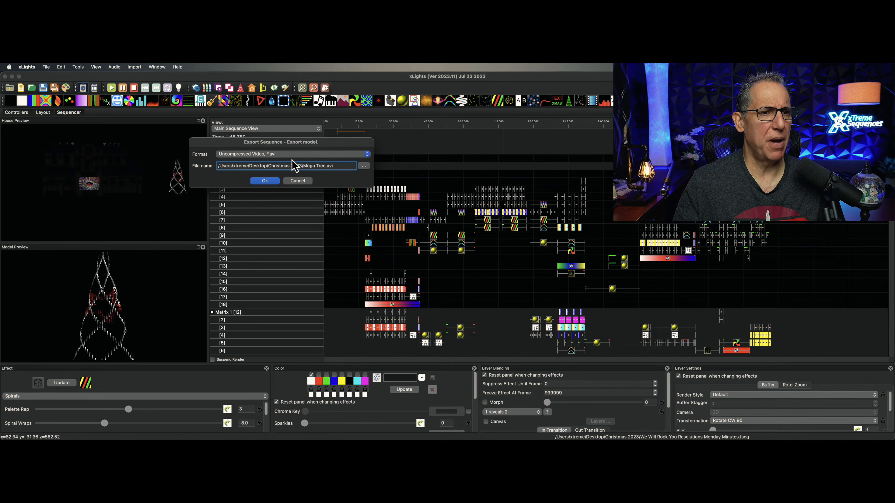
left_click(292, 154)
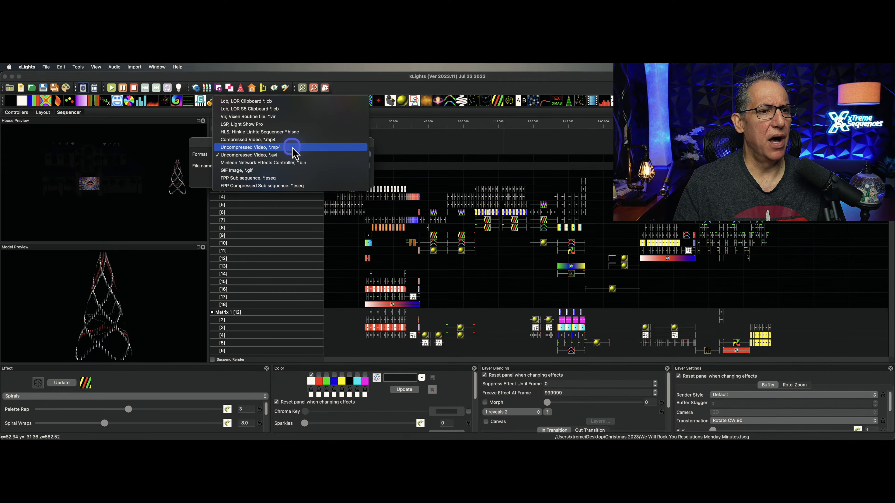
left_click(293, 147)
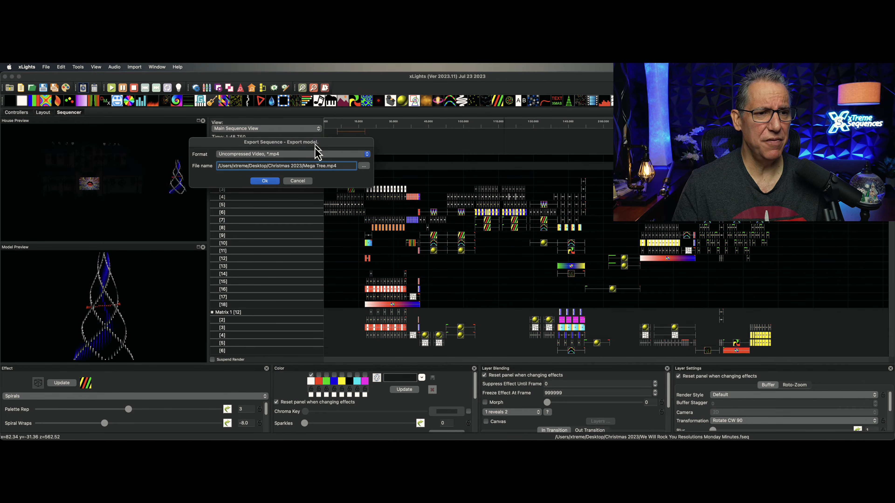
left_click(314, 154)
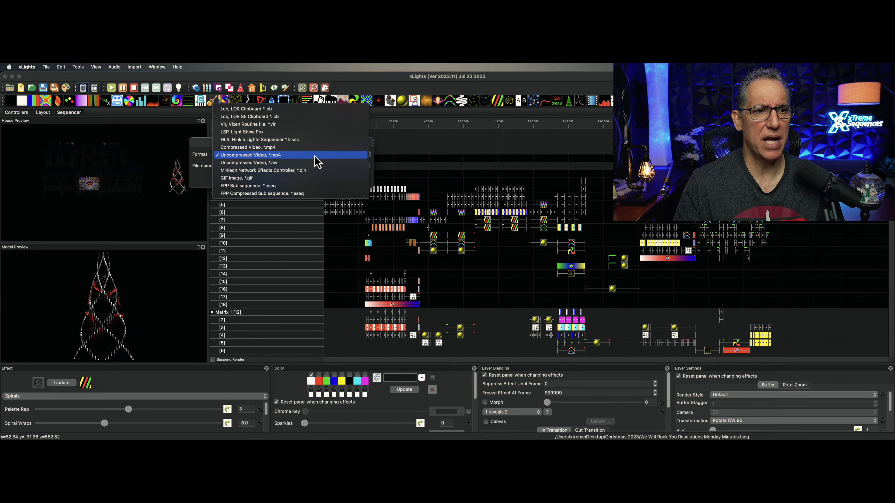
left_click(314, 156)
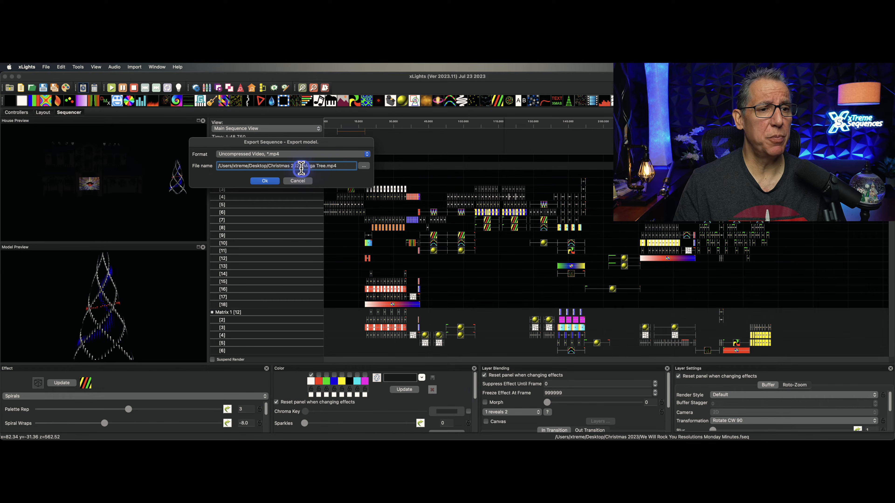
Set the output file to Mega Tree in the Desktop folder and export the model as uncompressed MP4 video.
left_click(363, 166)
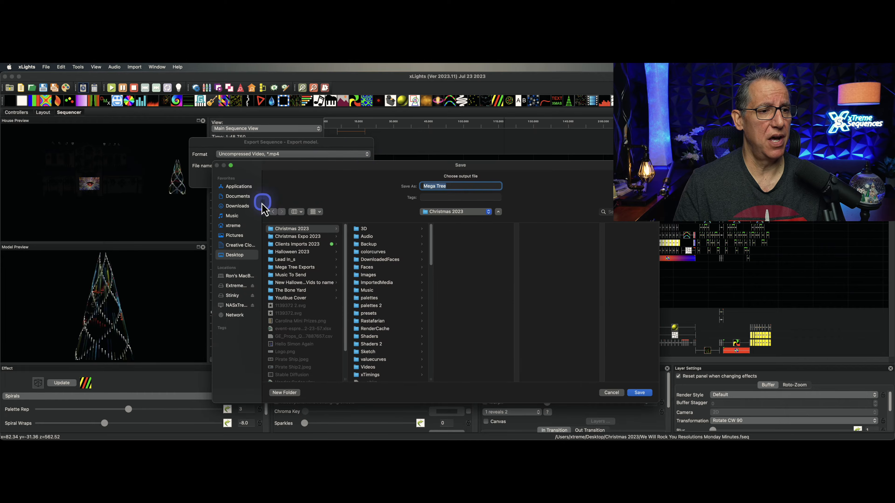
left_click(235, 255)
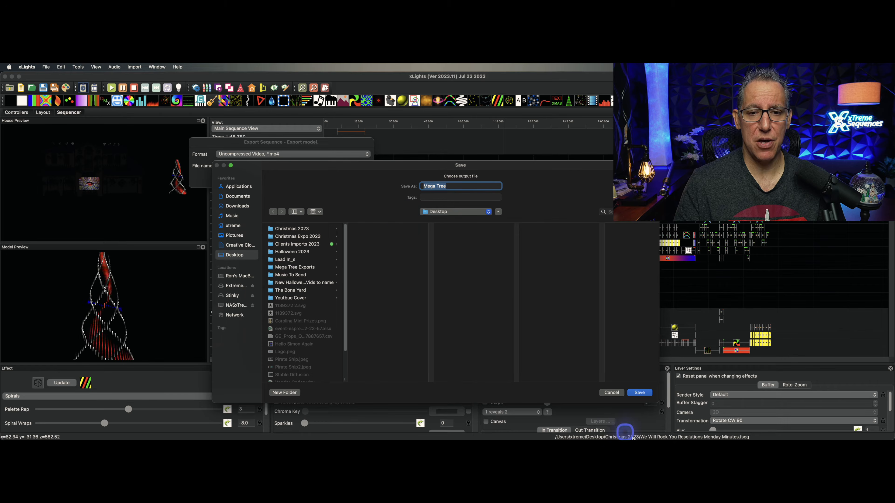
left_click(640, 393)
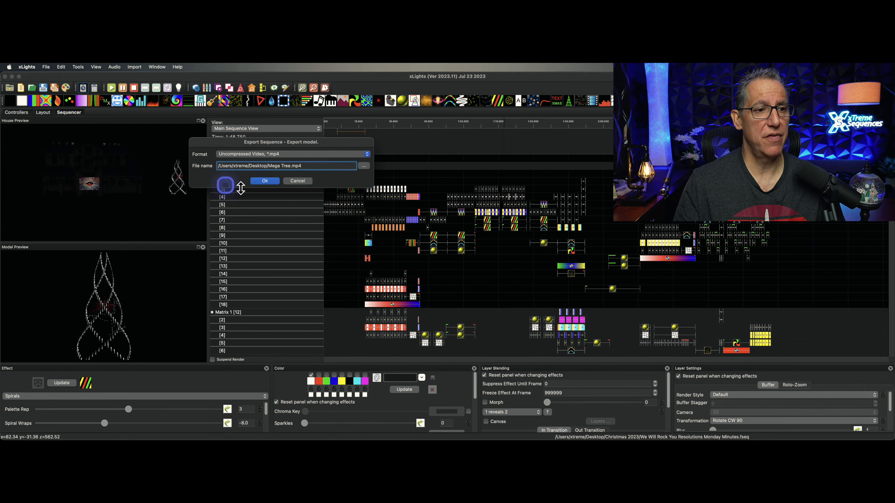
left_click(265, 180)
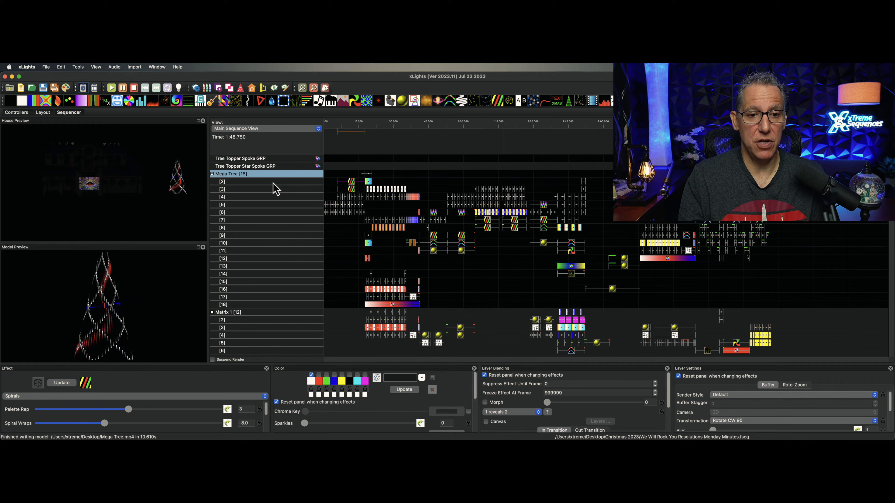
Export the Matrix 1 model as Uncompressed Video, *.mp4 to the Desktop folder with the file name Matrix 1.
scroll(369, 289, "down", 5)
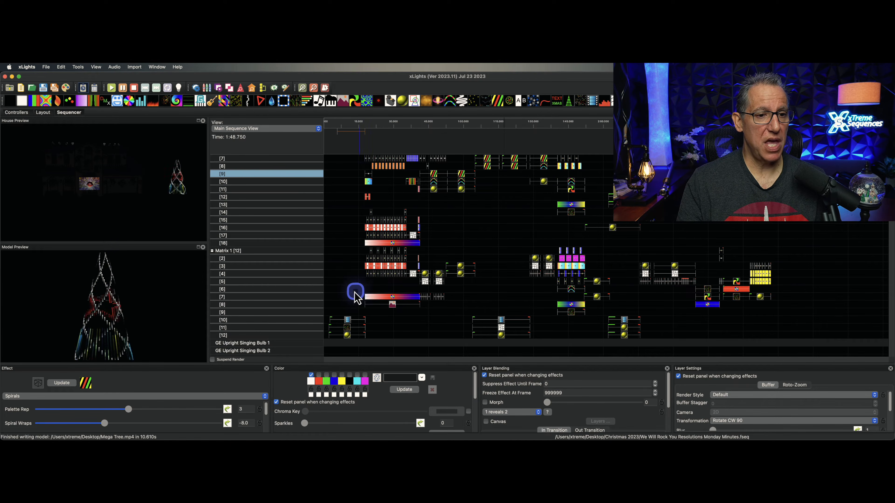
right_click(312, 251)
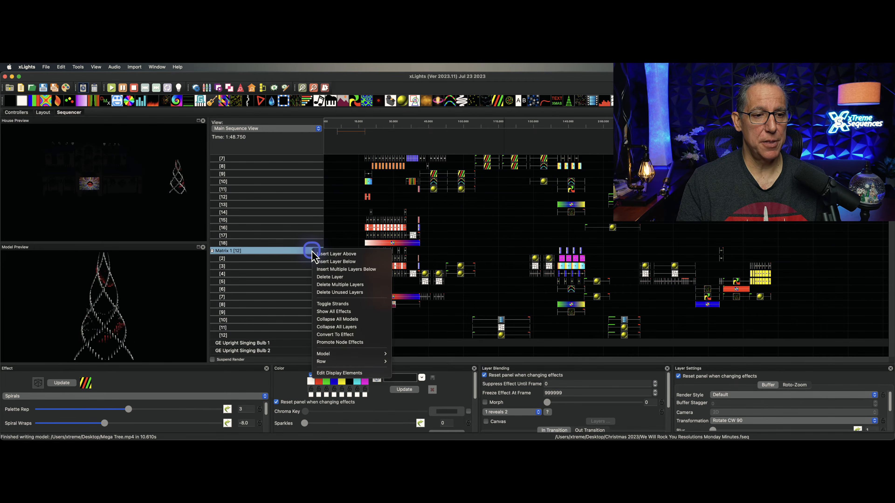
mouse_move(349, 353)
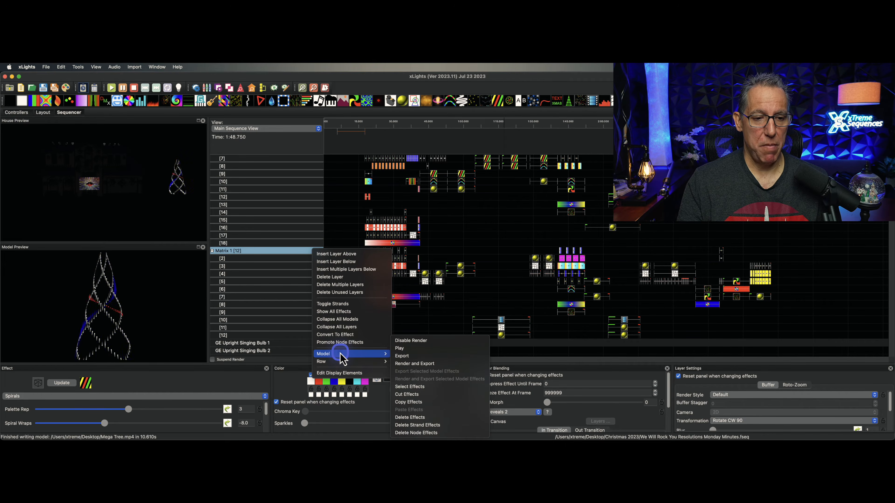
left_click(400, 356)
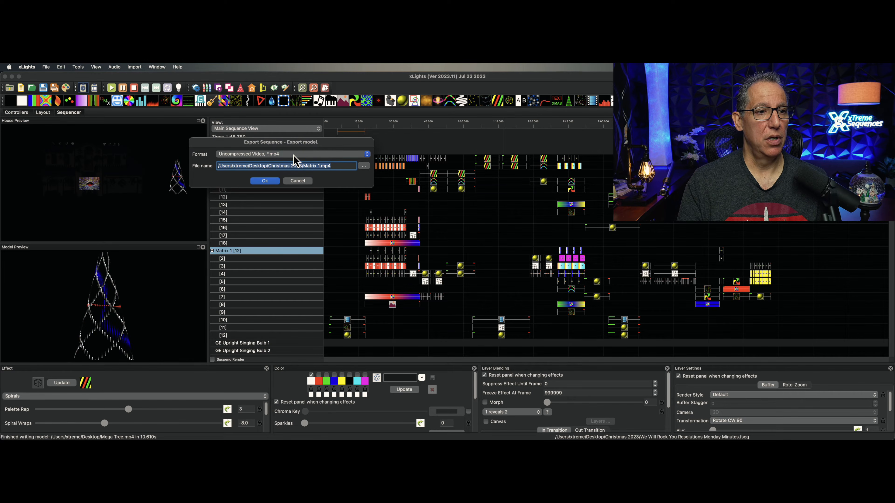
left_click(364, 165)
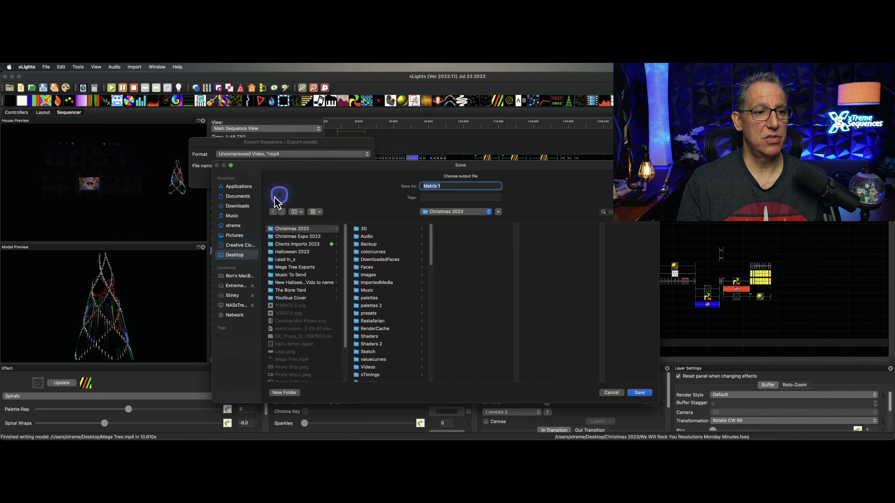
left_click(234, 255)
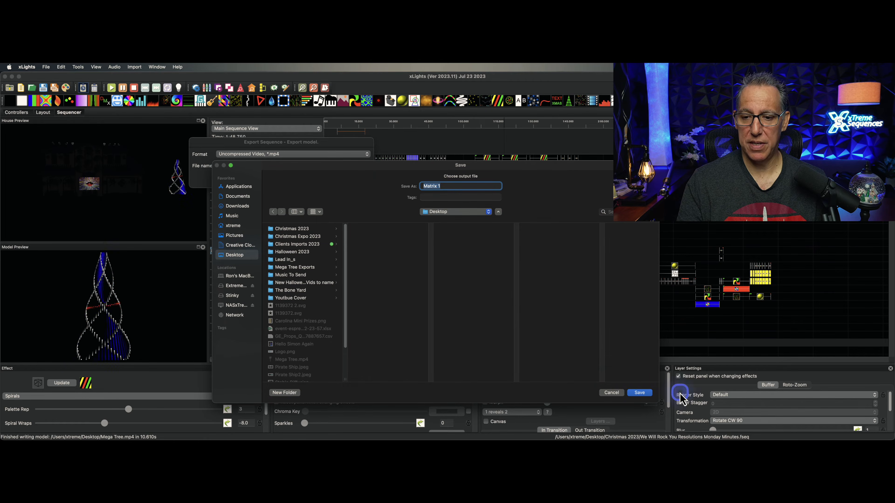
left_click(639, 396)
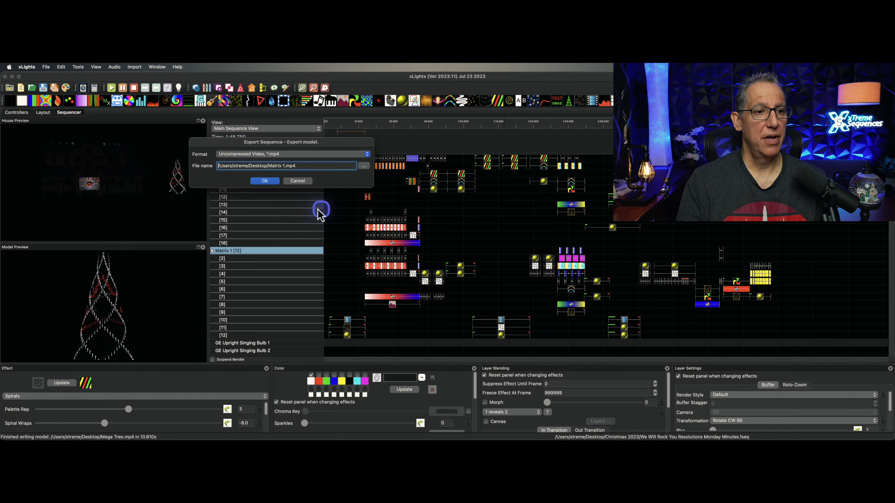
left_click(278, 184)
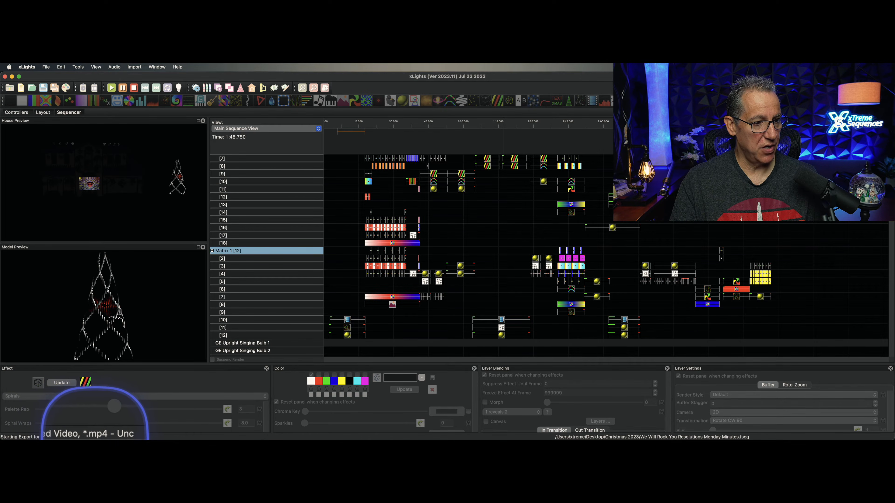
left_click(410, 328)
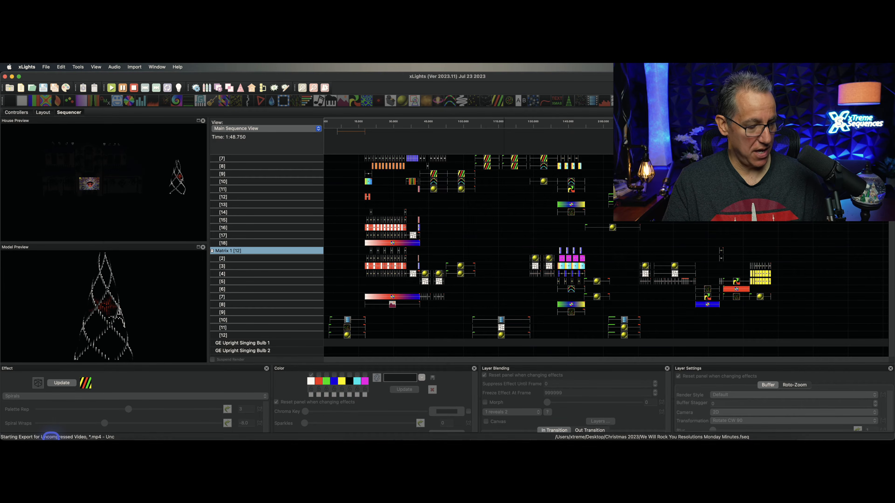
mouse_move(7, 439)
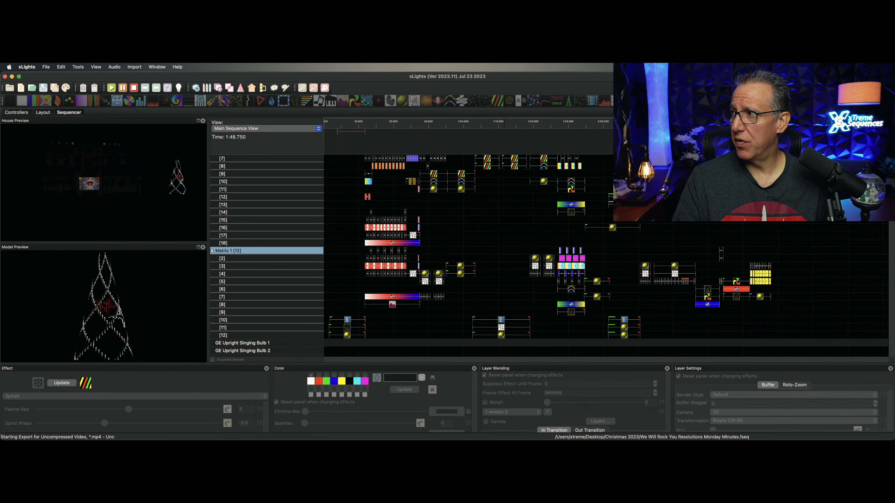
In the second xLights window, open We Will Rock You Import Videos.xsq from The Bone Yard, discarding the current sequence's unsaved changes.
left_click_drag(894, 159, 499, 76)
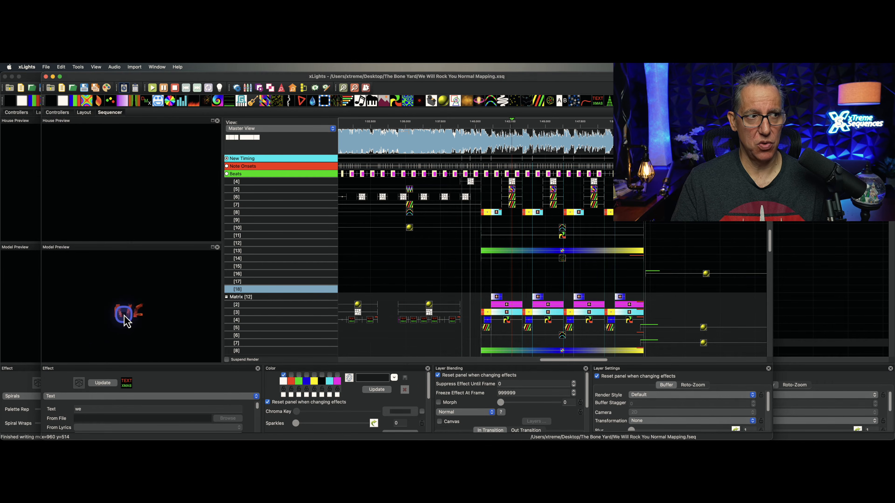
left_click(73, 88)
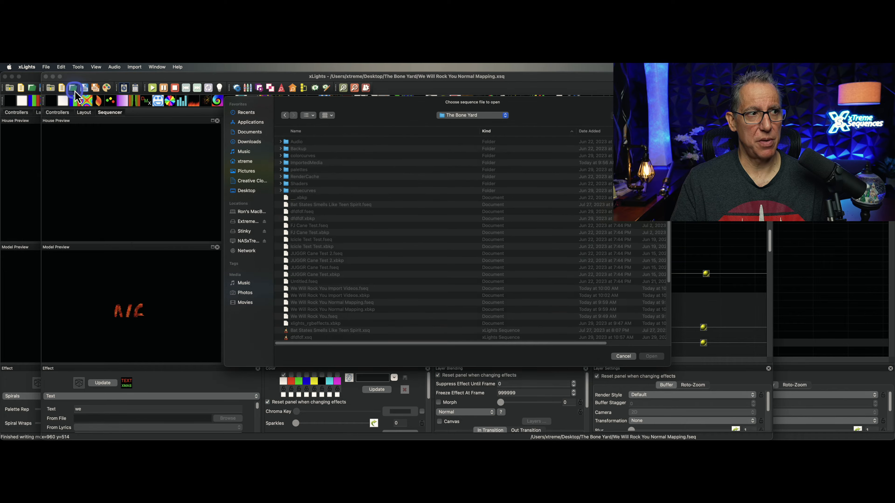
scroll(356, 238, "down", 1)
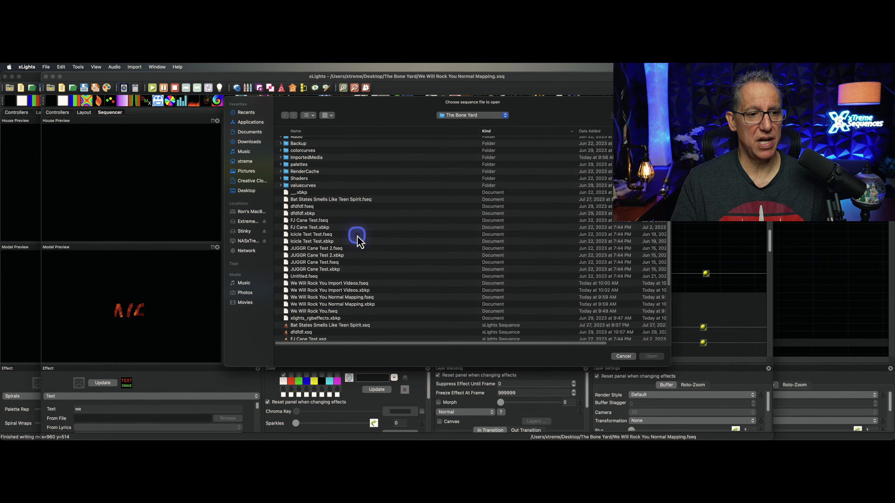
scroll(356, 238, "down", 5)
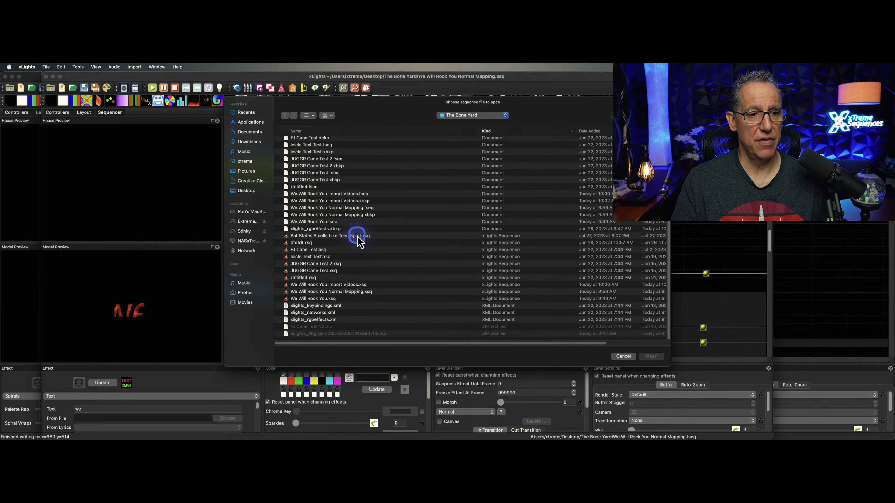
double_click(331, 285)
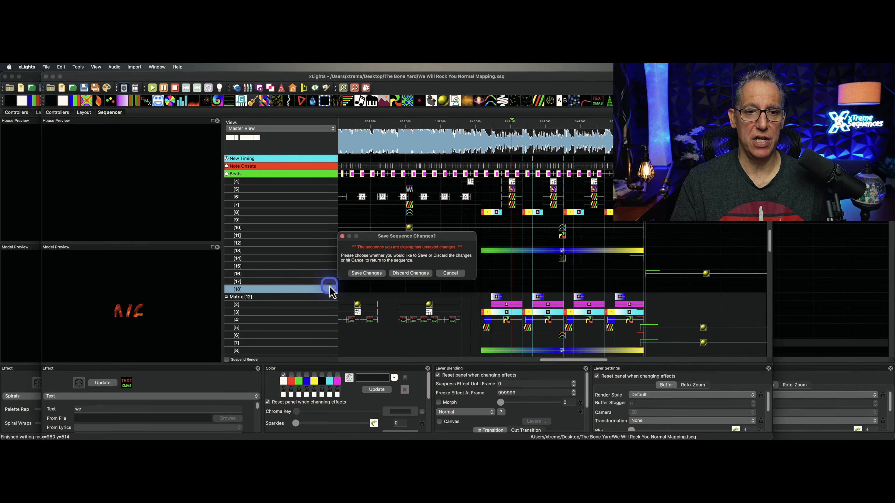
left_click(405, 276)
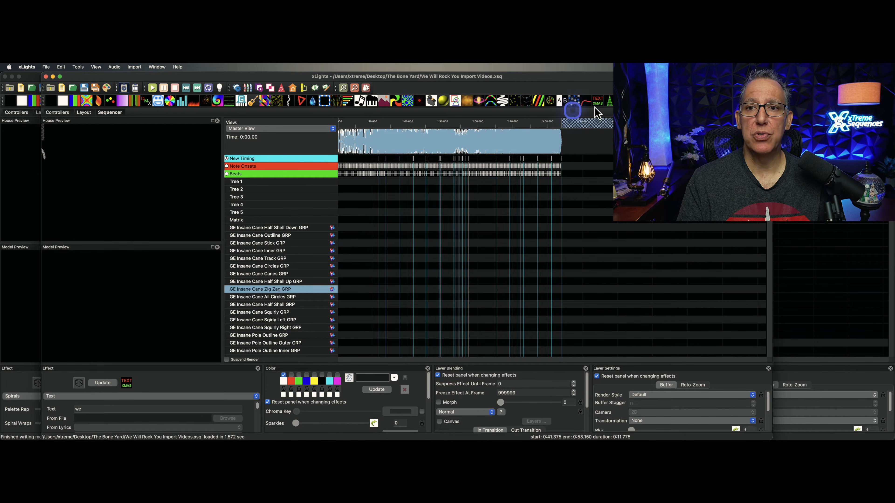
Add a Video effect at the start of the Matrix row and load Matrix 1.mp4 from the Desktop folder.
left_click_drag(573, 101, 358, 219)
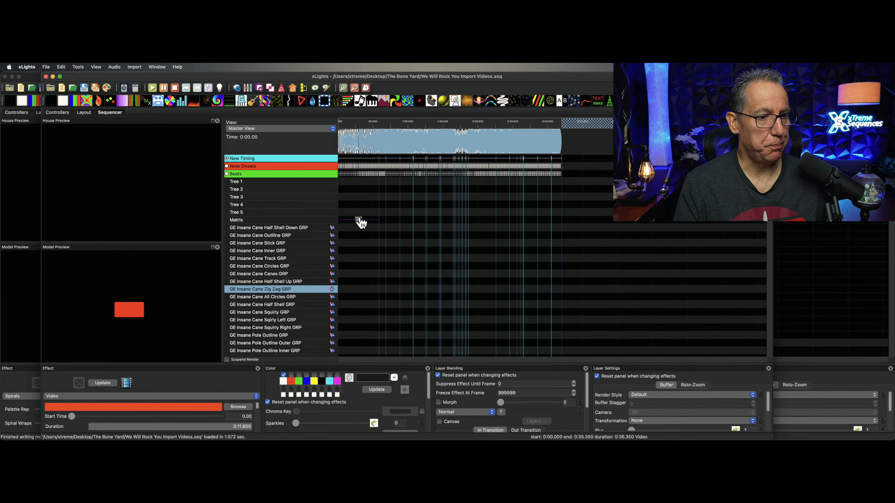
left_click(240, 407)
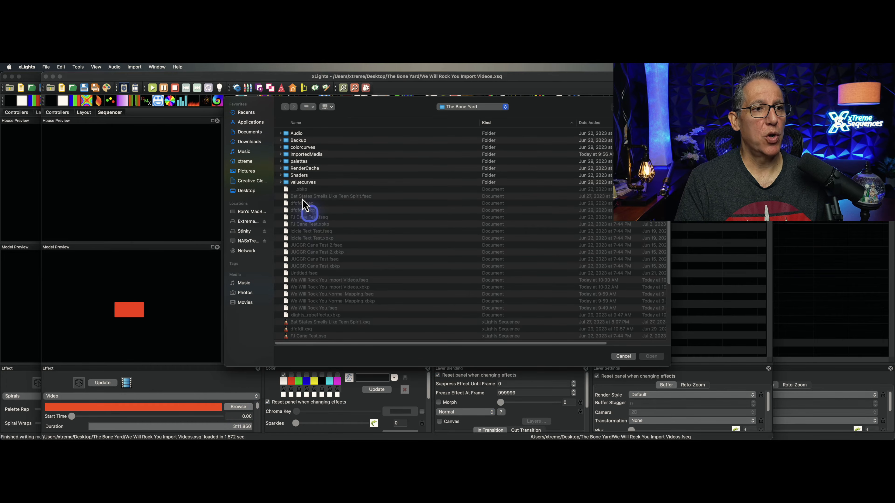
left_click(247, 190)
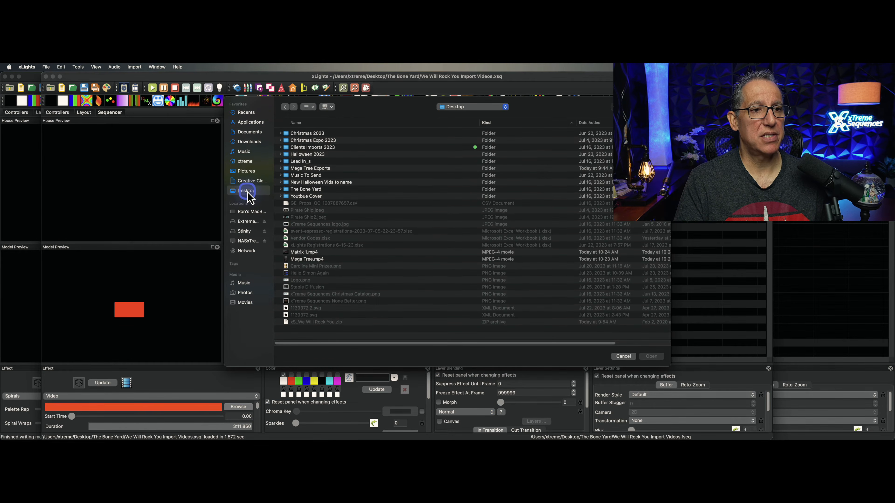
left_click(296, 253)
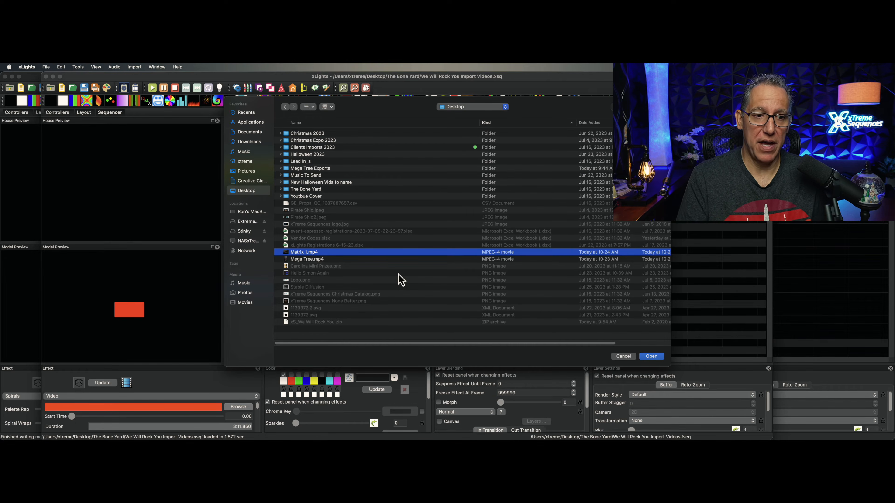
left_click(651, 356)
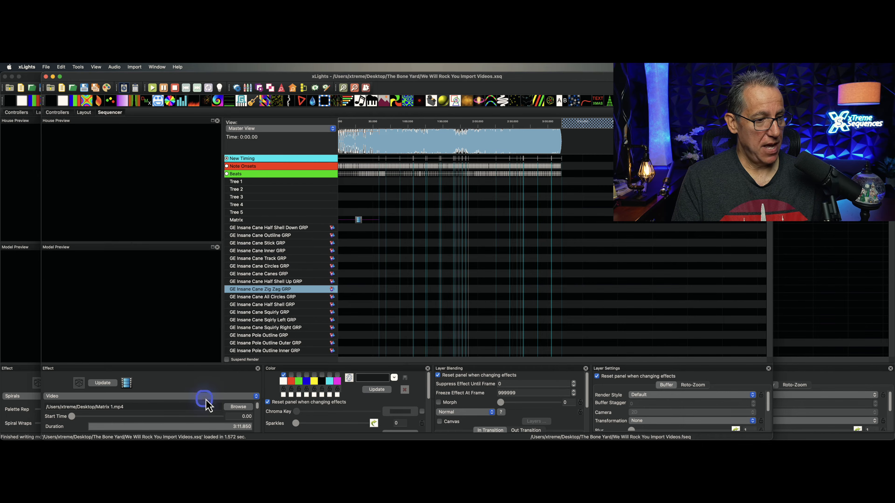
Enlarge the effect settings area and match the Matrix effect's length to the video duration.
left_click_drag(376, 363, 377, 310)
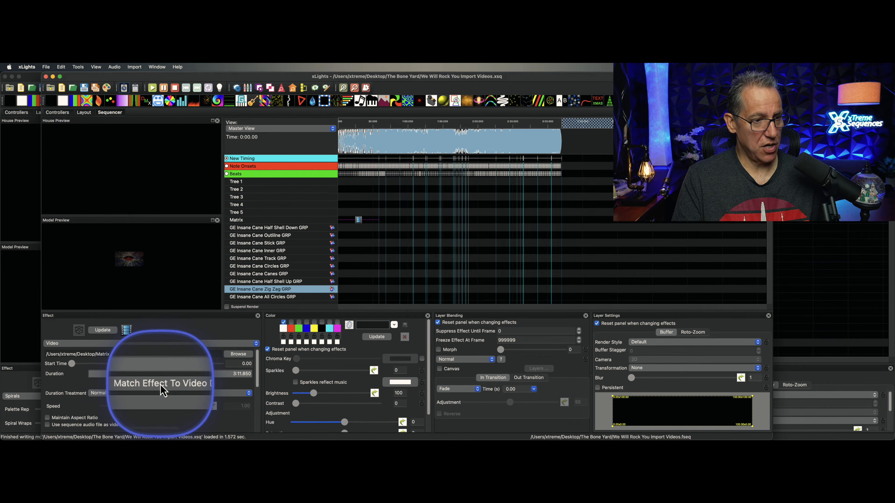
left_click(190, 384)
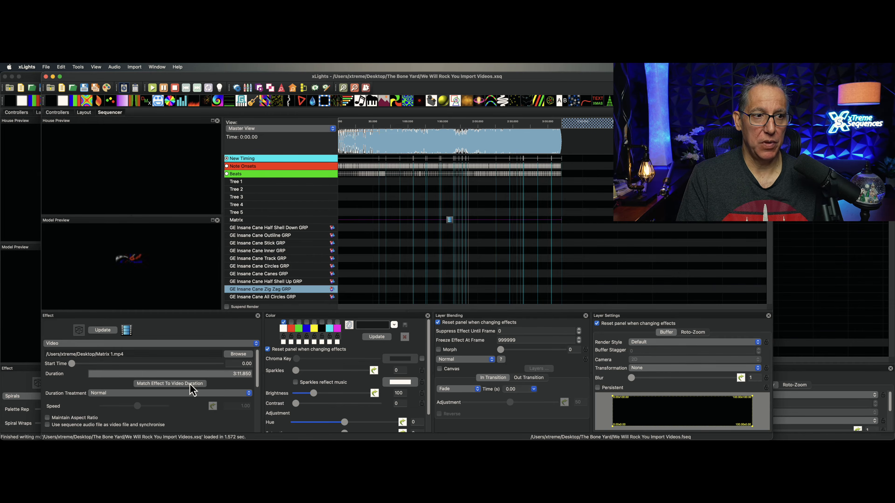
left_click(385, 321)
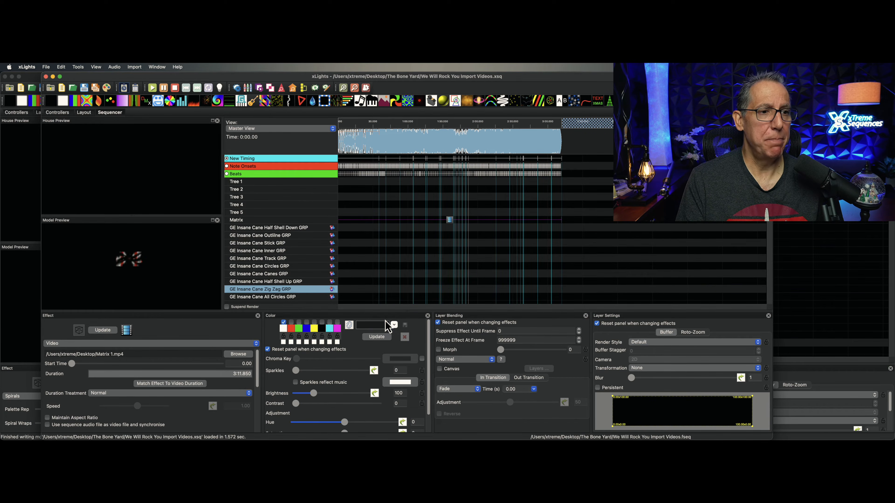
Add a Video effect to Tree 1 using Mega Tree.mp4 from the Desktop folder and match its length to the video duration.
left_click(325, 196)
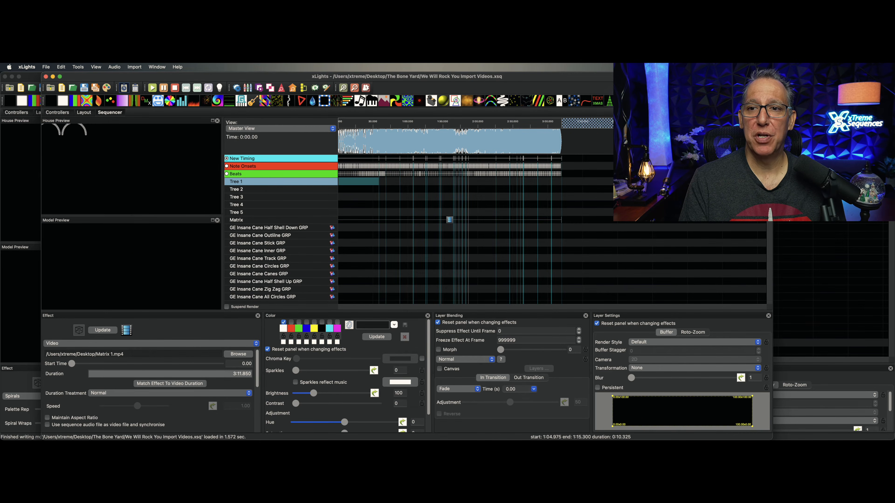
left_click_drag(633, 101, 363, 181)
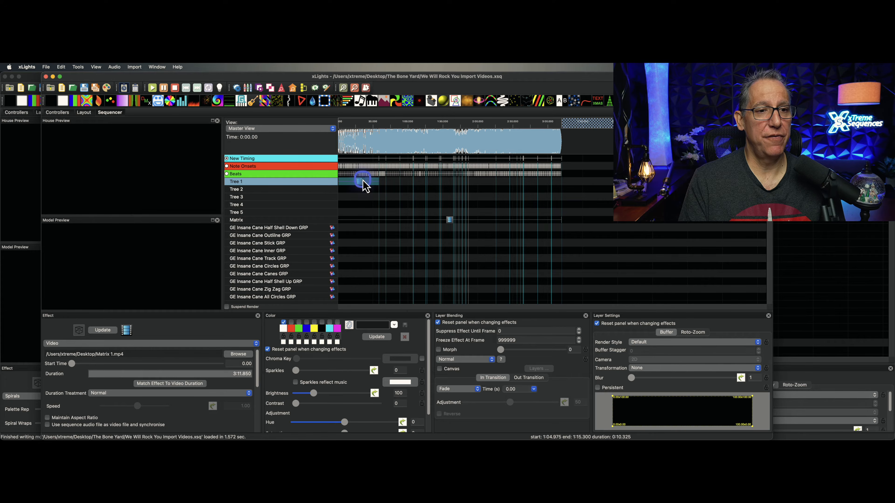
left_click(238, 354)
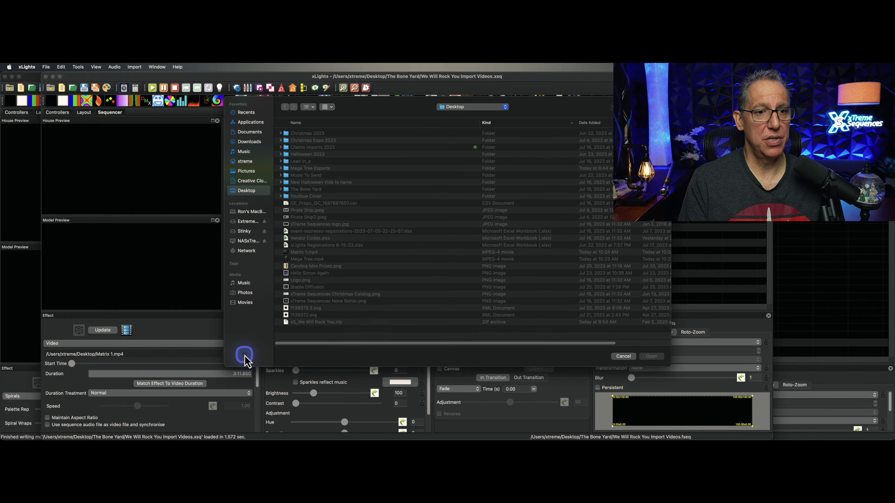
left_click(307, 260)
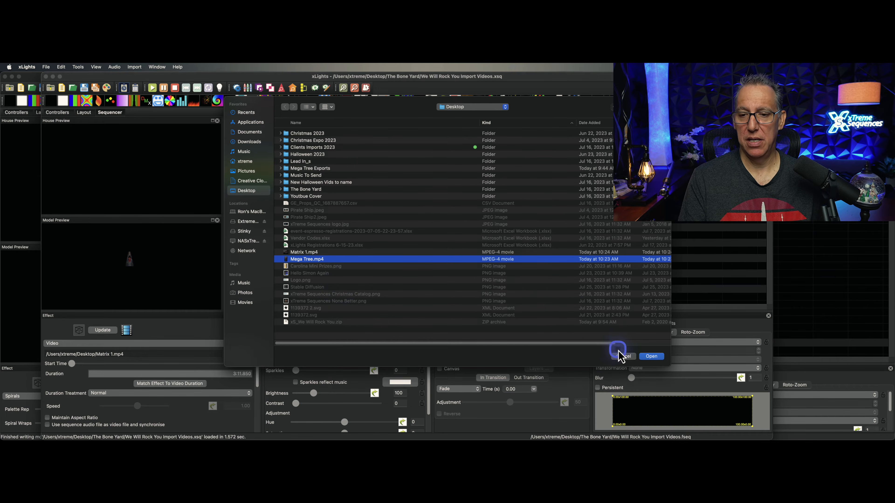
left_click(651, 357)
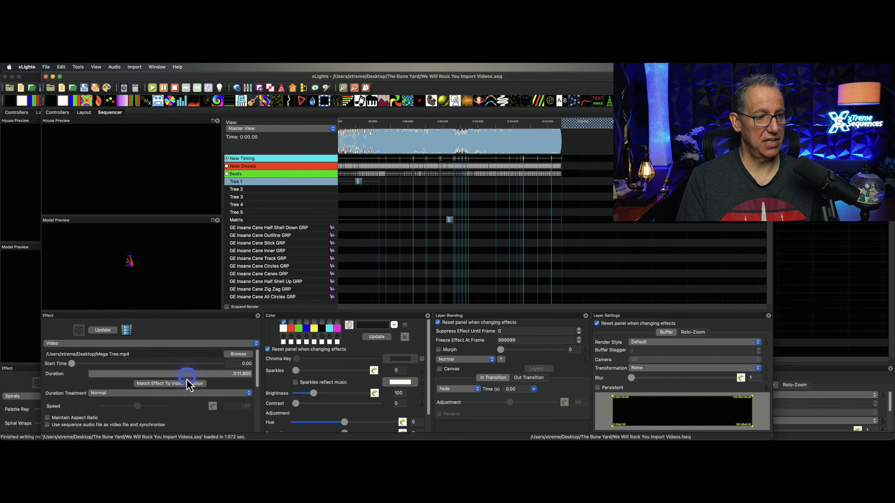
left_click(182, 384)
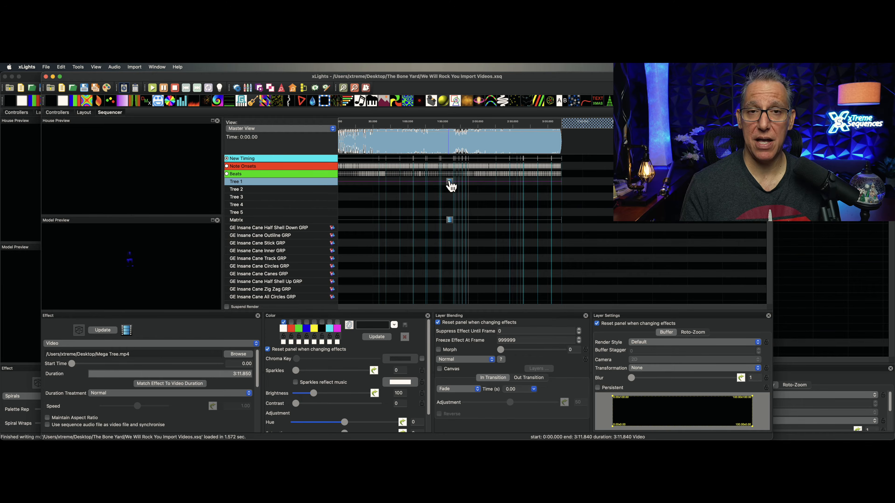
Paste the Tree 1 video effect onto Tree 2, Tree 3, Tree 4 and Tree 5, and render the whole sequence.
left_click(367, 191)
key("super+v")
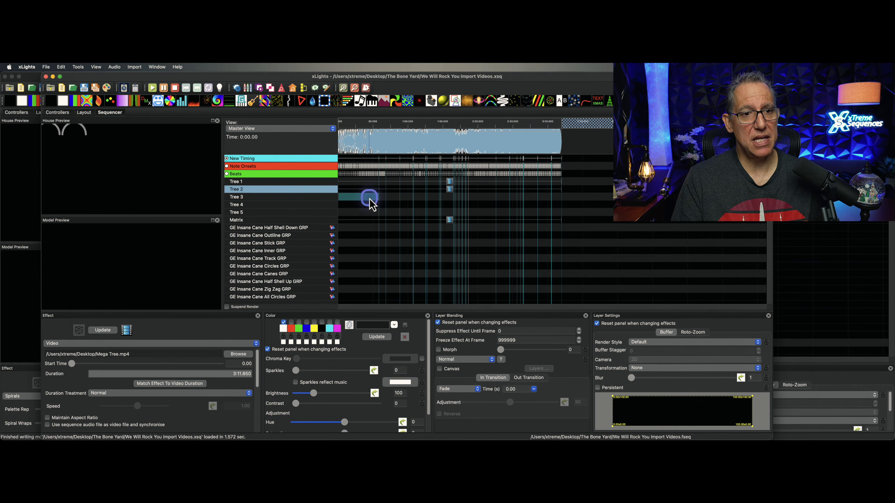
left_click(366, 199)
key("super+v")
left_click(369, 207)
key("super+v")
left_click(371, 212)
key("super+v")
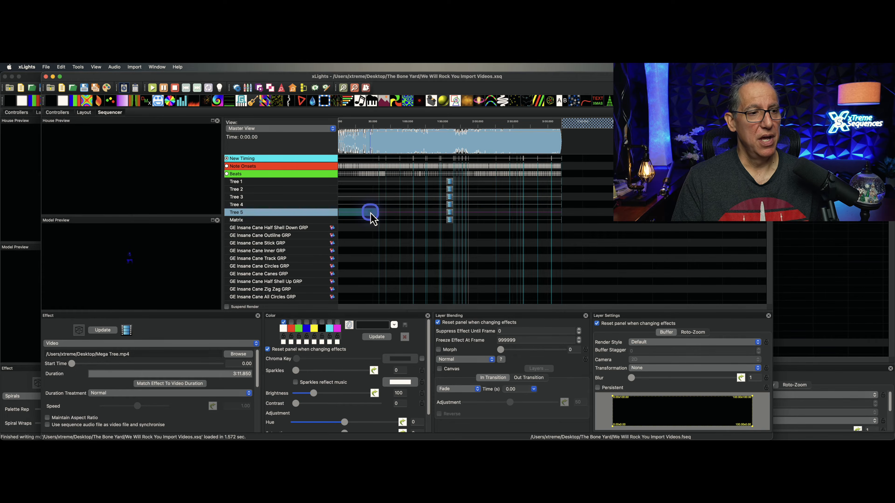
left_click(111, 102)
left_click(107, 89)
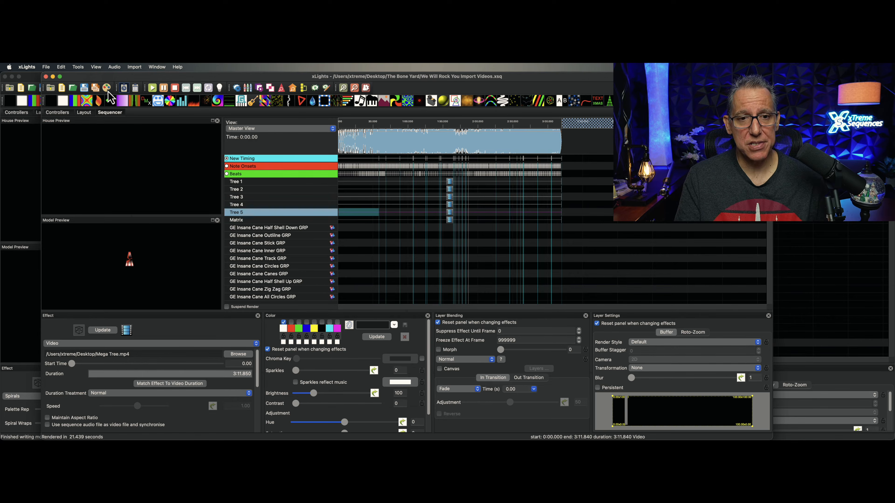
Set the Matrix video effect's brightness to 400 and render the whole sequence again.
left_click(450, 220)
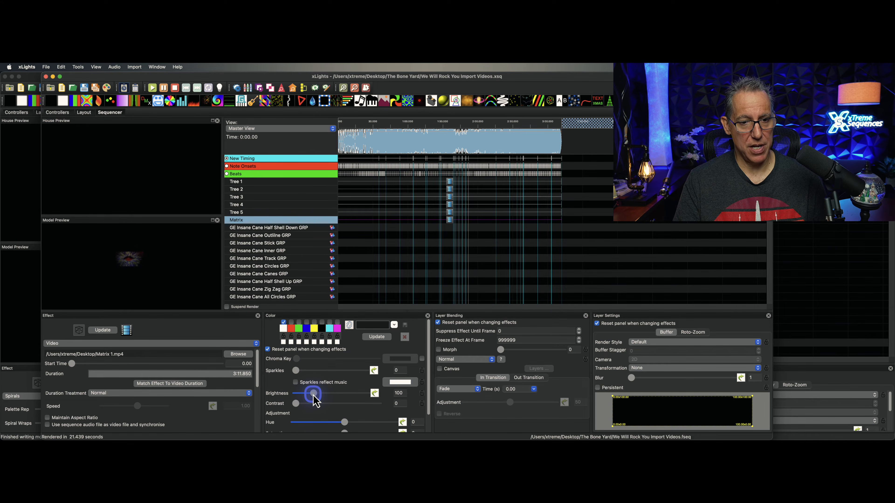
left_click_drag(314, 400, 371, 400)
scroll(437, 271, "down", 1)
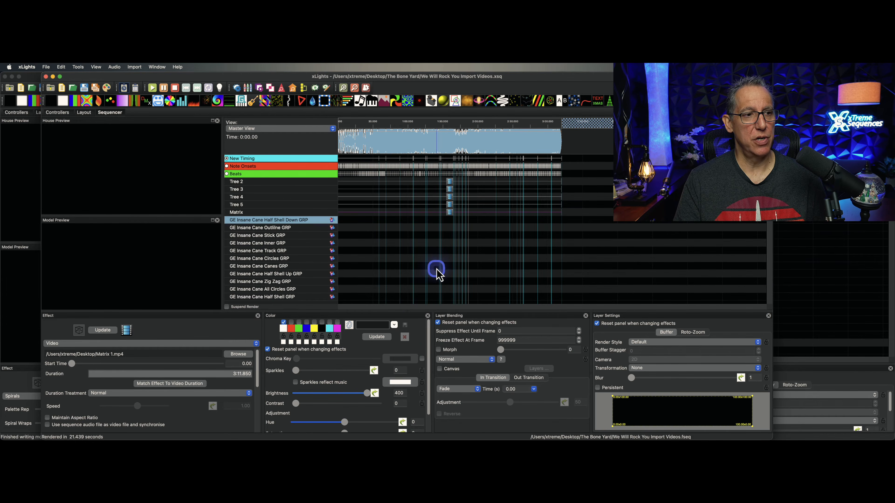
left_click(107, 88)
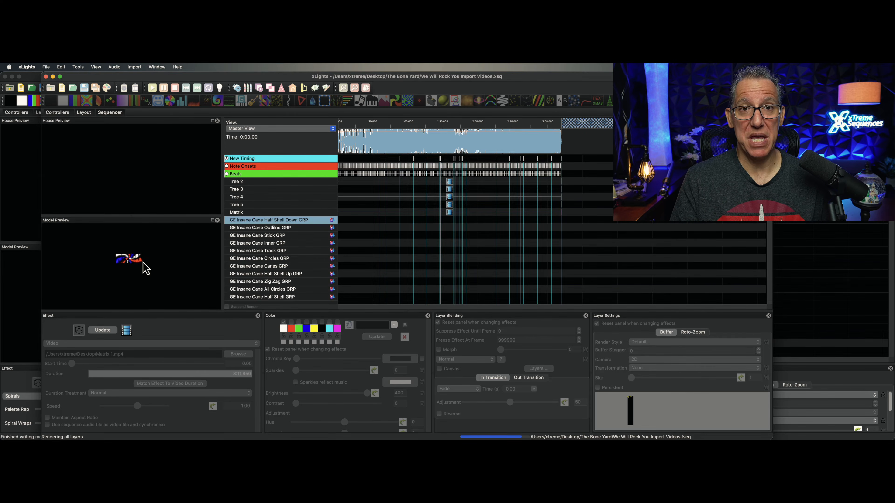
left_click(316, 246)
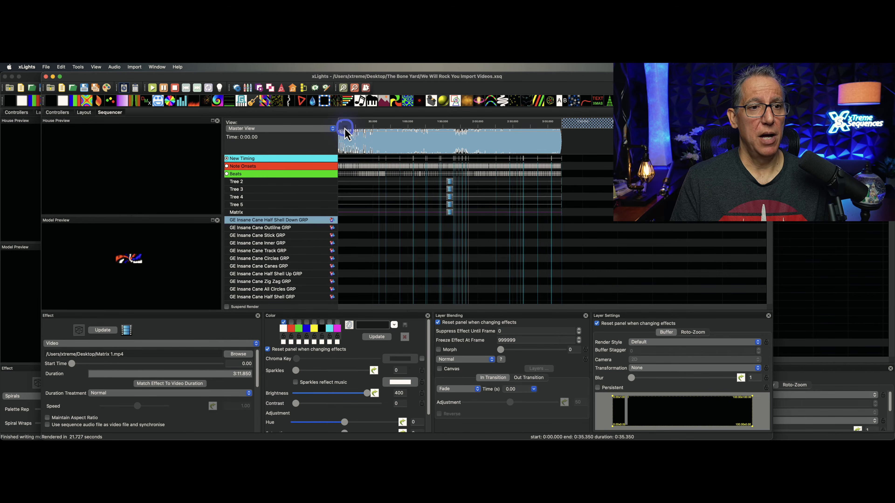
Undock the House Preview into a large floating window and play the sequence from near the start.
left_click(213, 121)
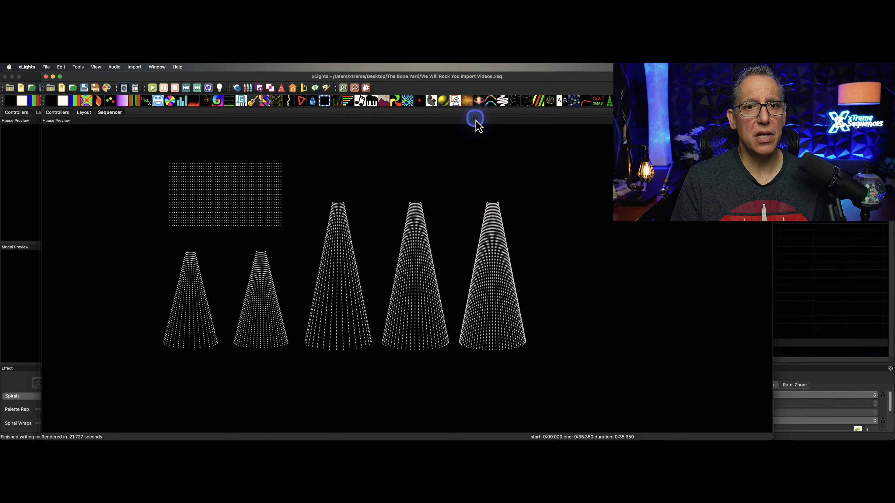
double_click(485, 148)
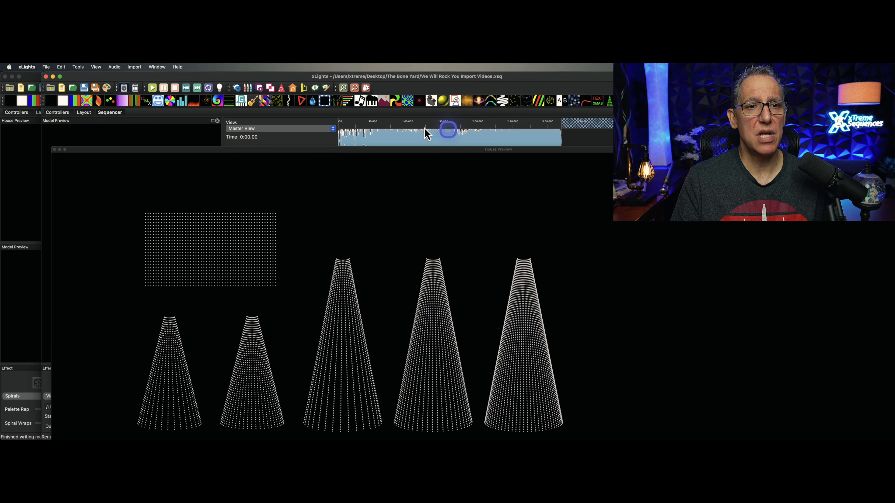
left_click(345, 122)
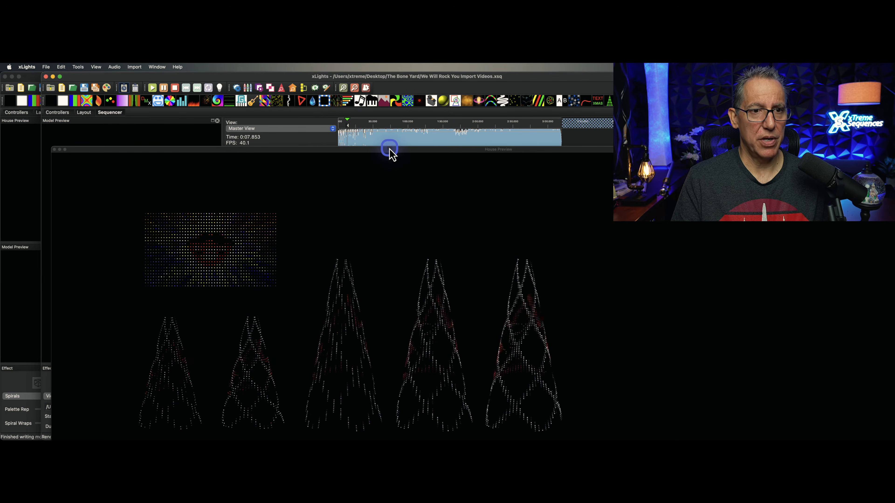
Move the floating House Preview, examine the videos playing on the trees and matrix up close, and dock the preview back.
left_click_drag(390, 151, 275, 80)
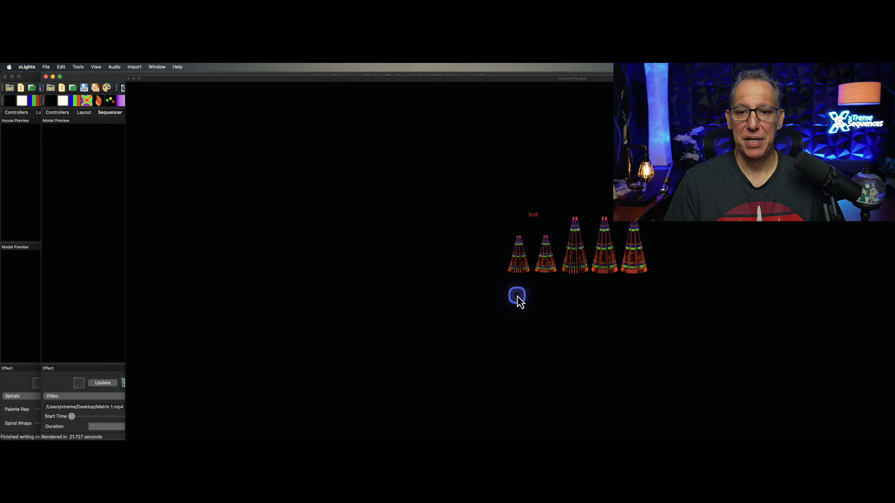
left_click_drag(515, 295, 417, 268)
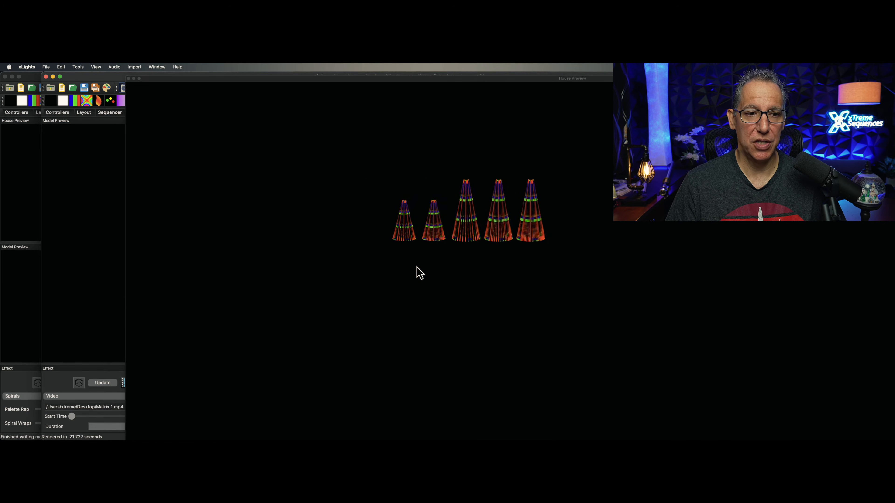
scroll(419, 273, "up", 3)
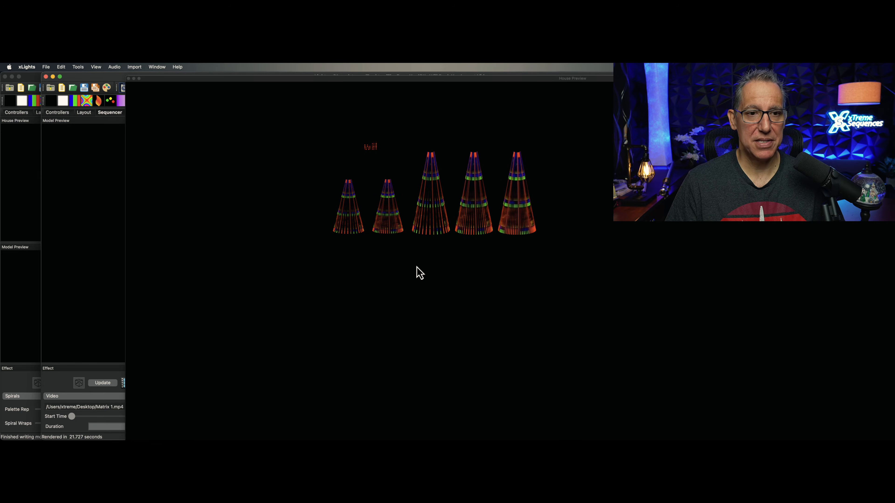
left_click_drag(344, 81, 199, 168)
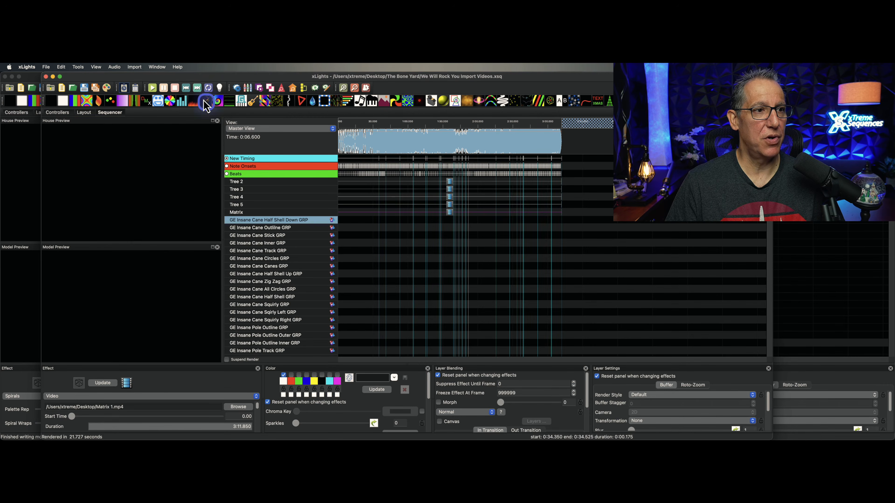